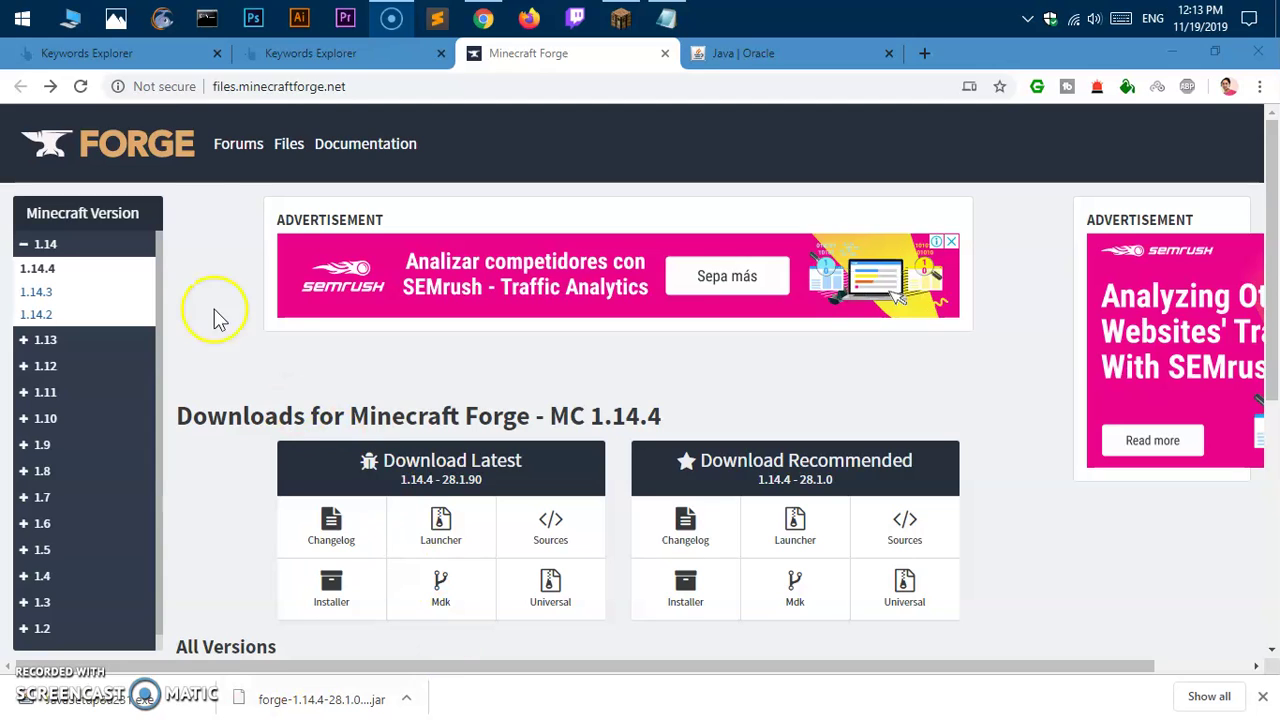
Bring the Minecraft Forge downloads page to the front, setting aside the note with its URL
mouse_move(484, 30)
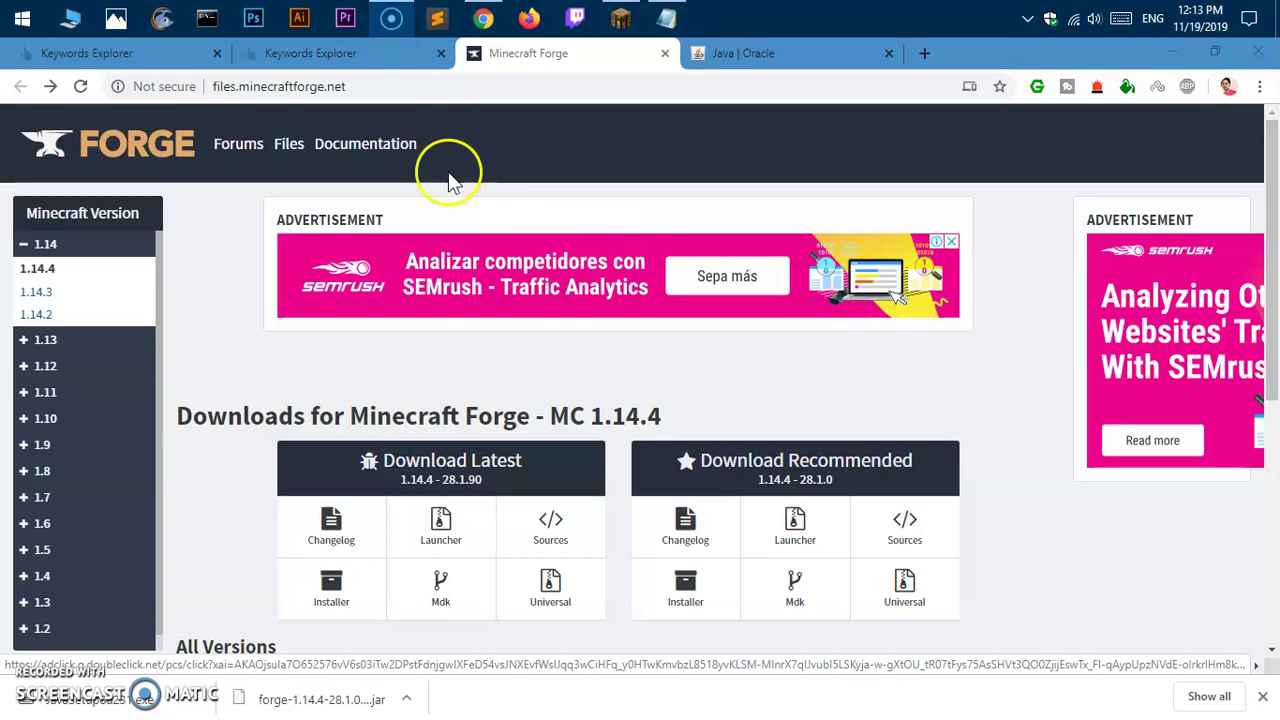
click(381, 80)
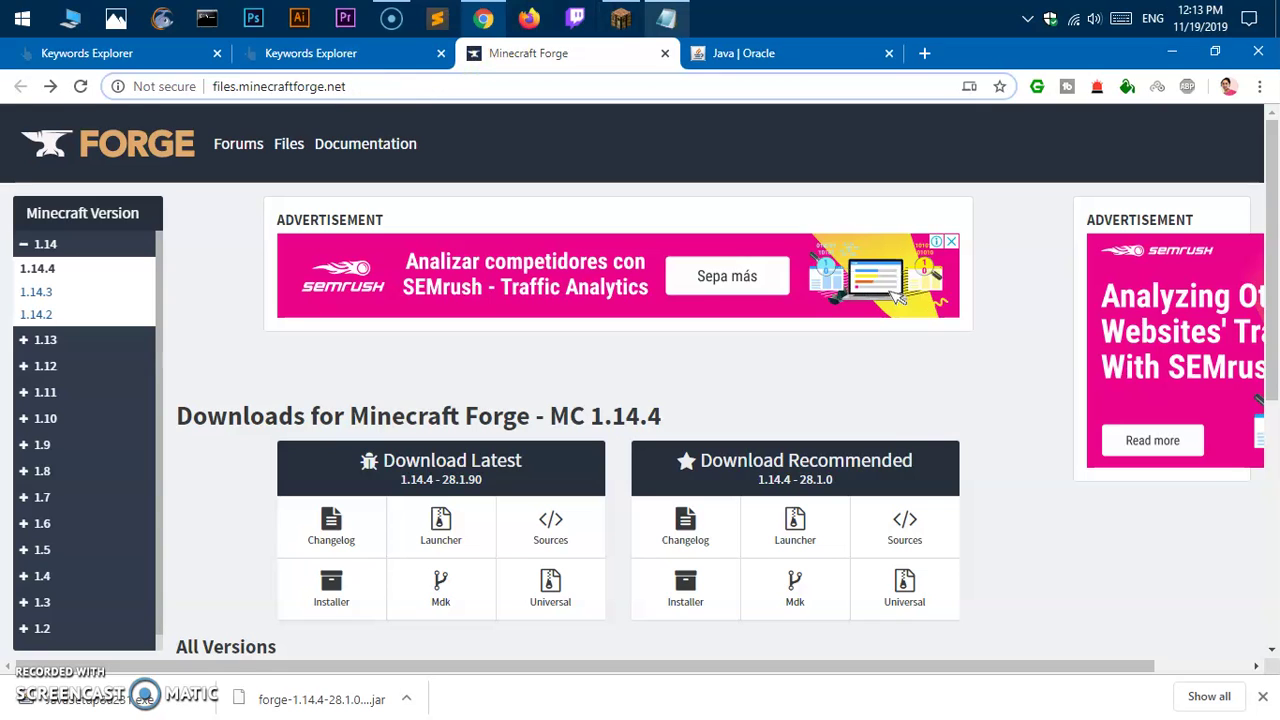
click(668, 17)
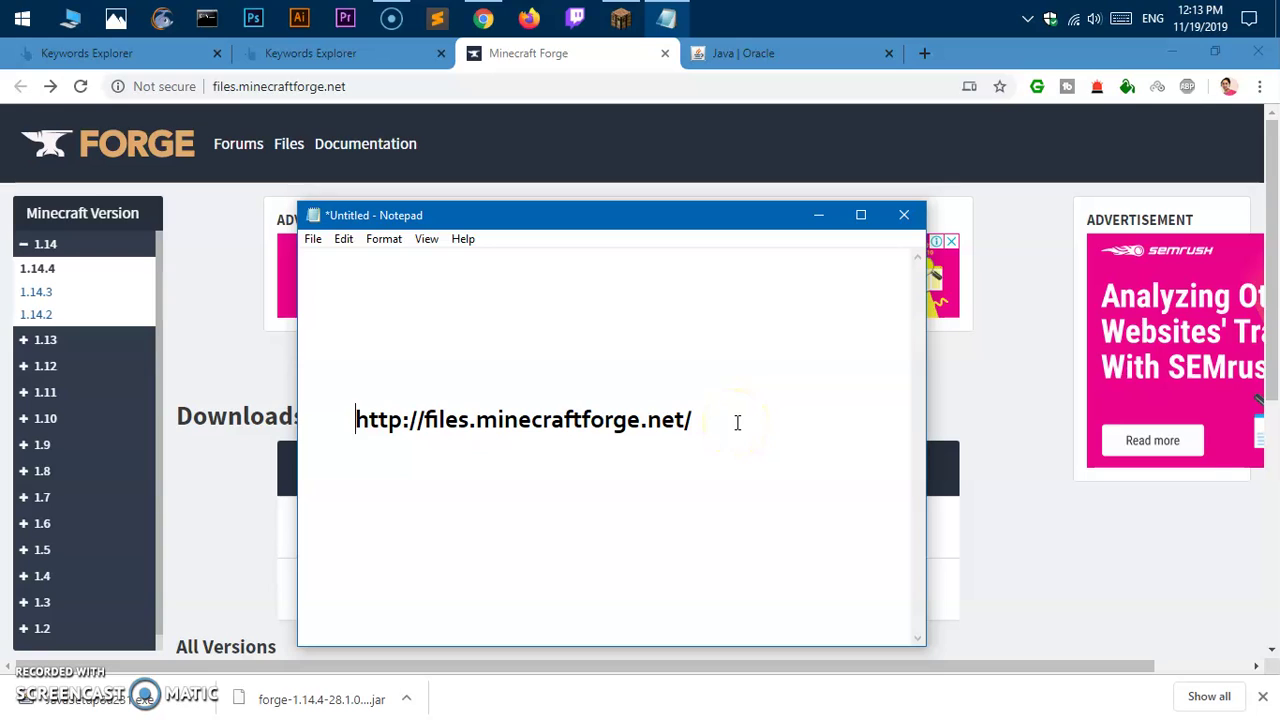
click(818, 216)
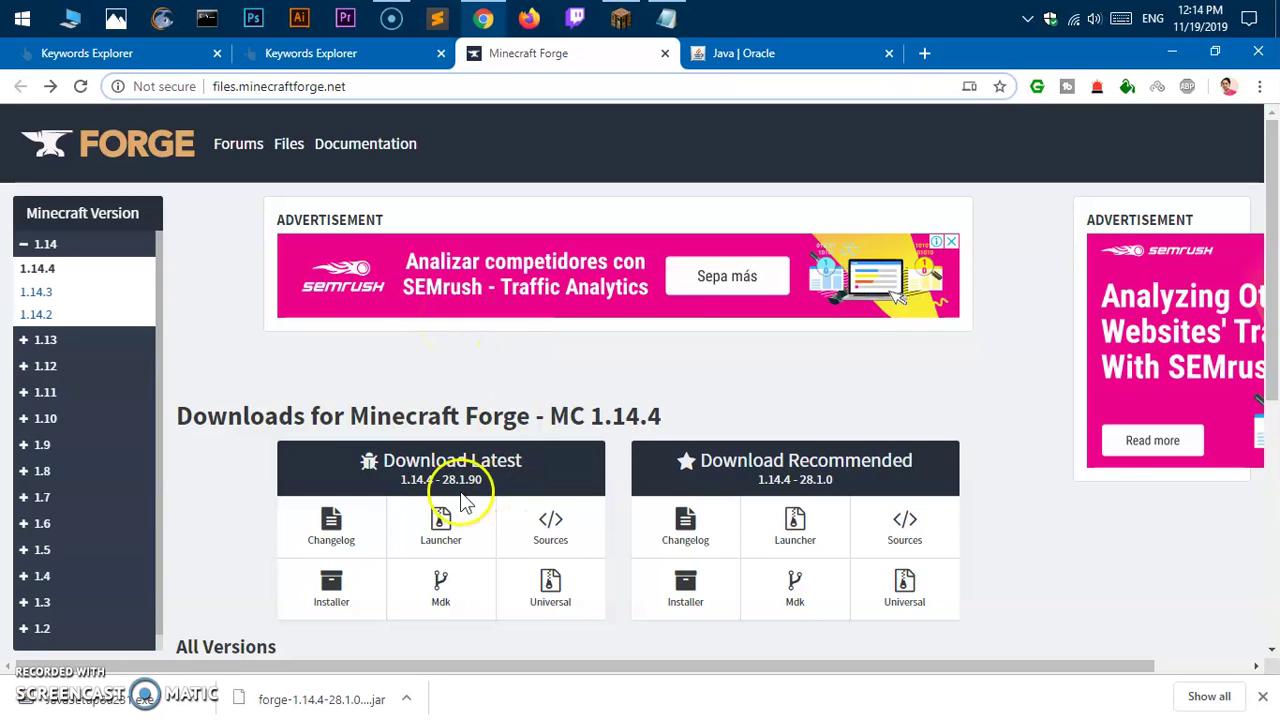
Open the recommended 1.14.4 installer link, reaching the AdFoc.us countdown page
scroll(745, 465, down, 1)
scroll(745, 465, down, 2)
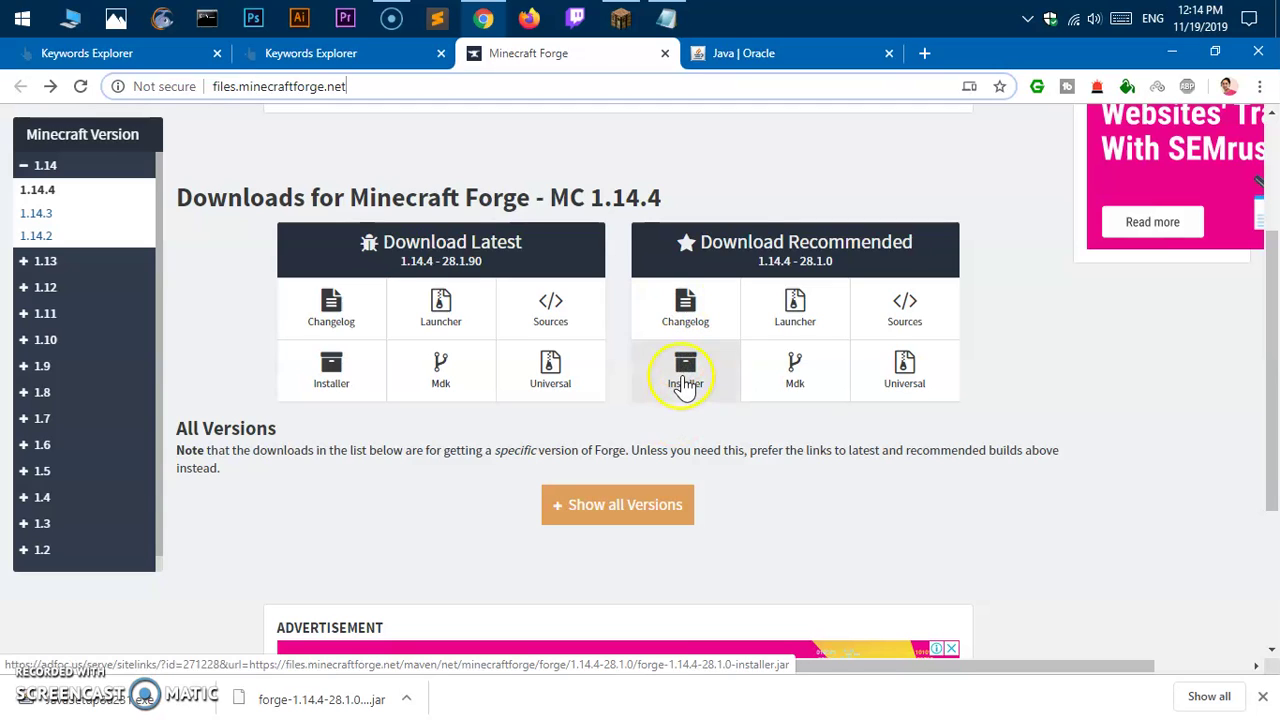
click(685, 386)
click(698, 394)
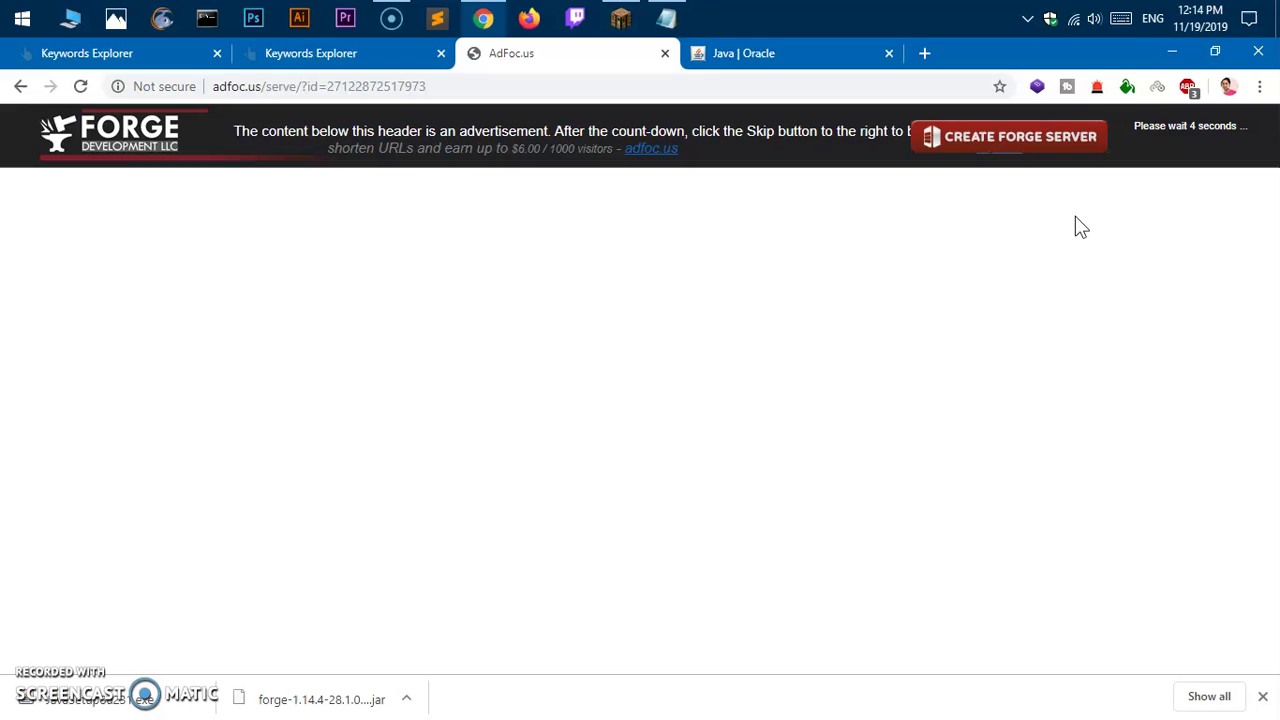
Skip the AdFoc.us ad and save the forge-1.14.4-28.1.0 installer jar to the Desktop
click(1172, 142)
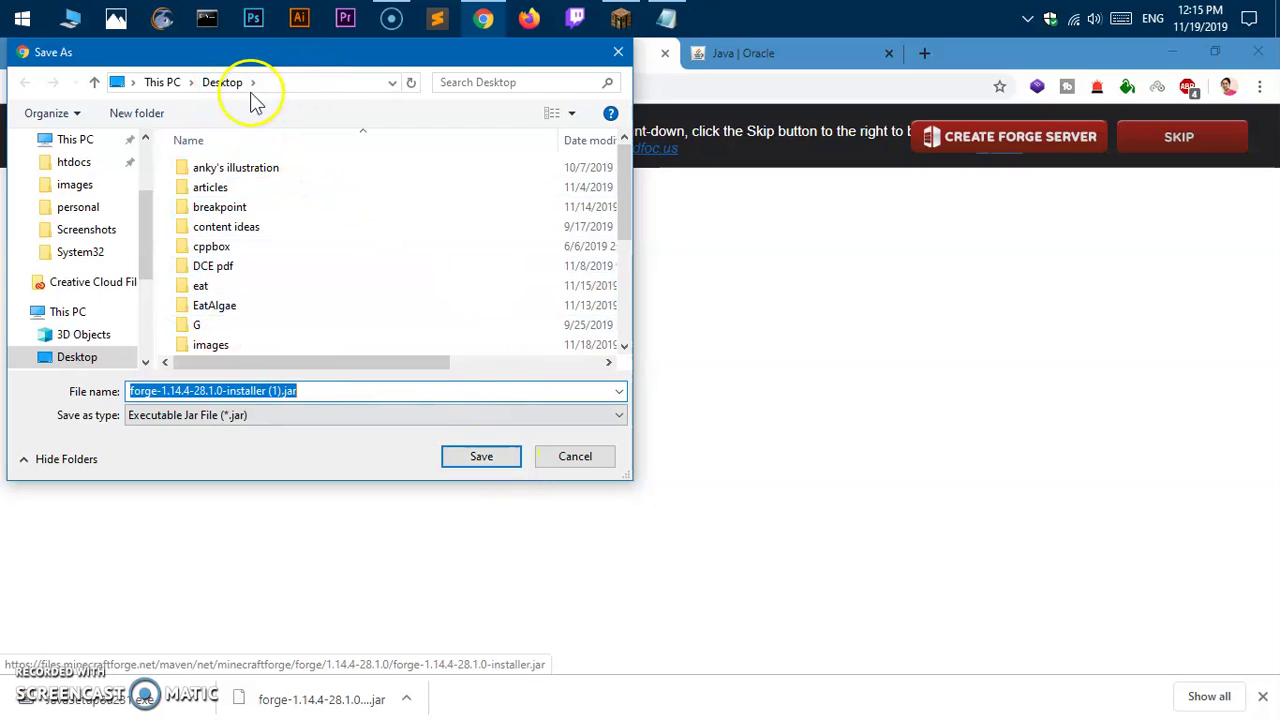
click(190, 82)
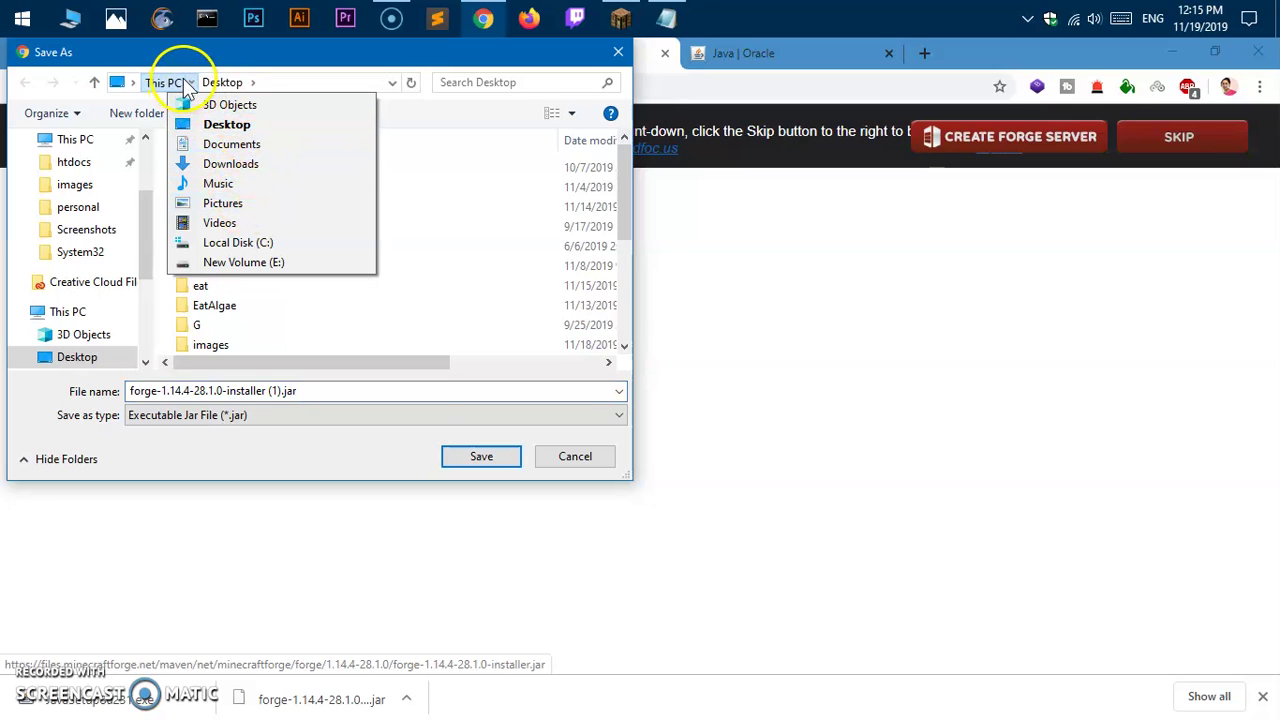
click(190, 82)
click(252, 82)
click(190, 82)
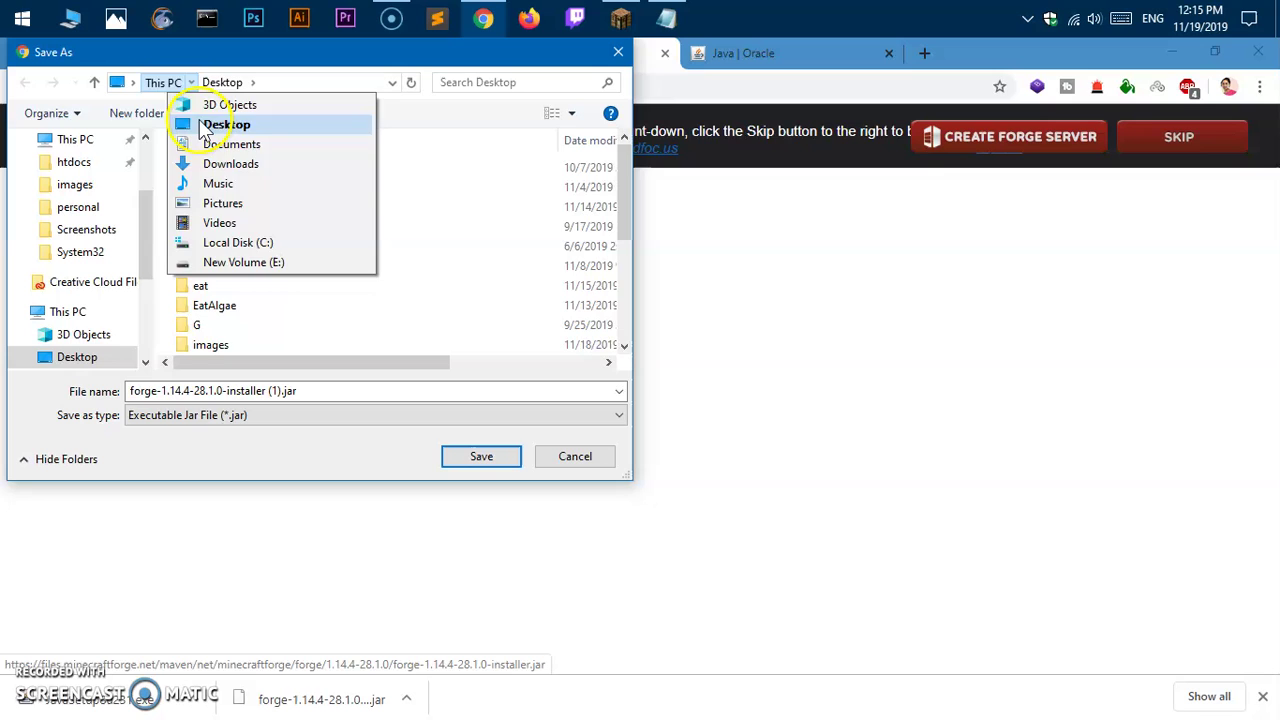
click(222, 124)
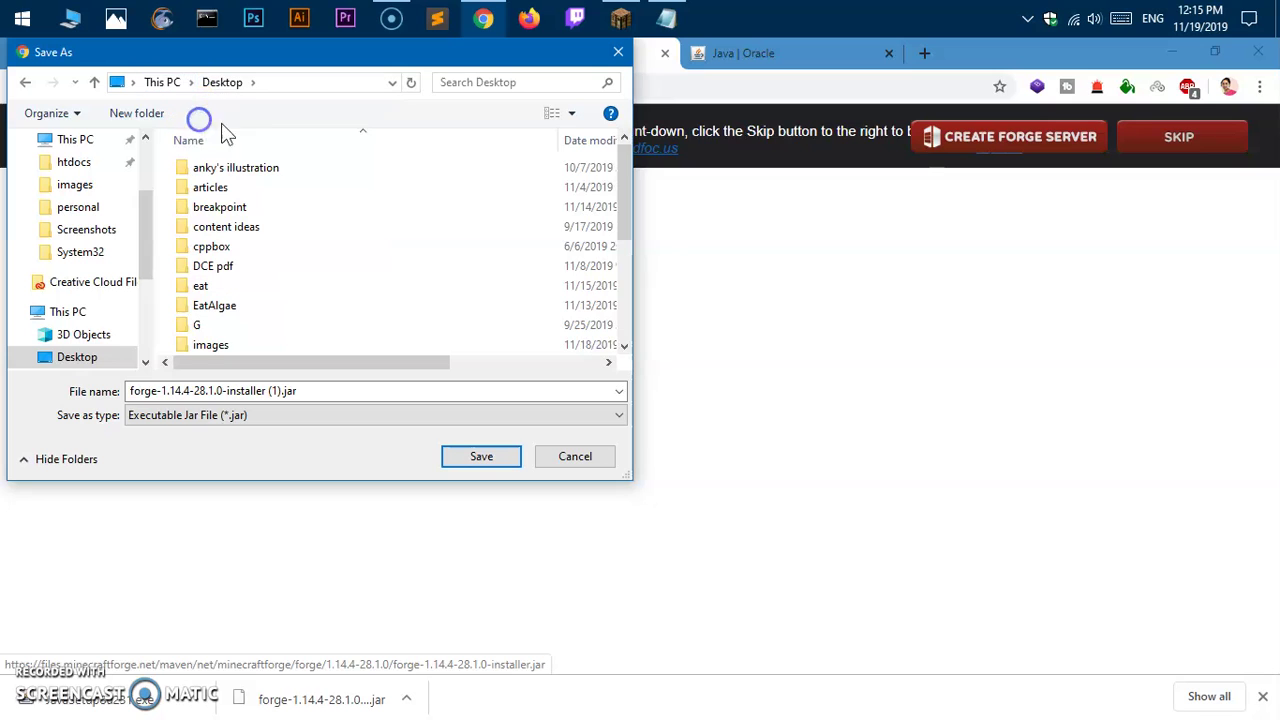
click(494, 461)
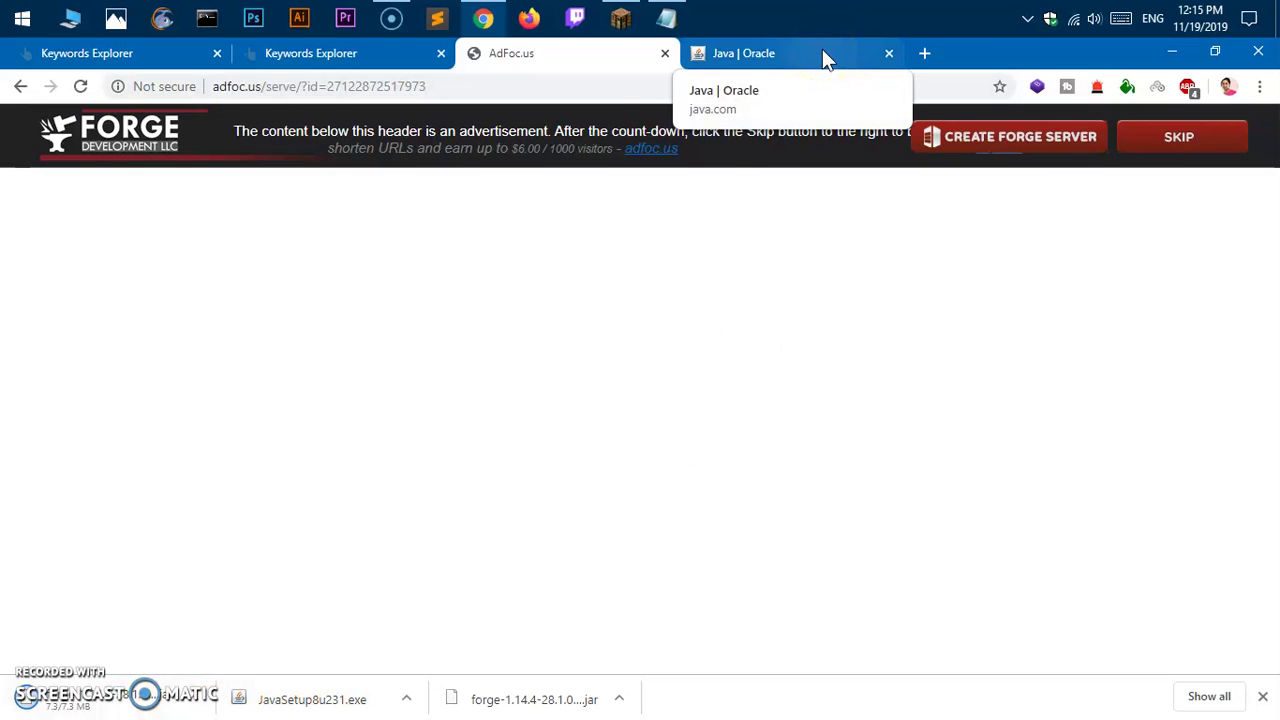
Switch from the Forge page to the java.com page
click(19, 86)
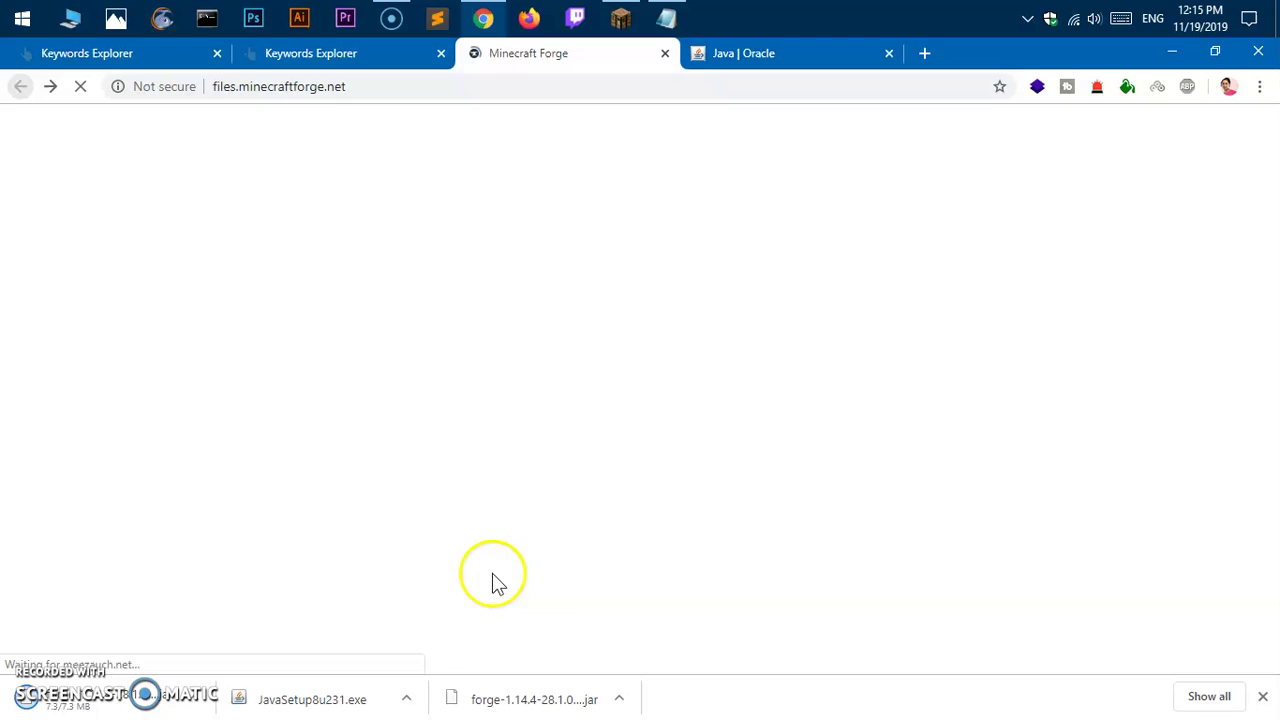
click(755, 55)
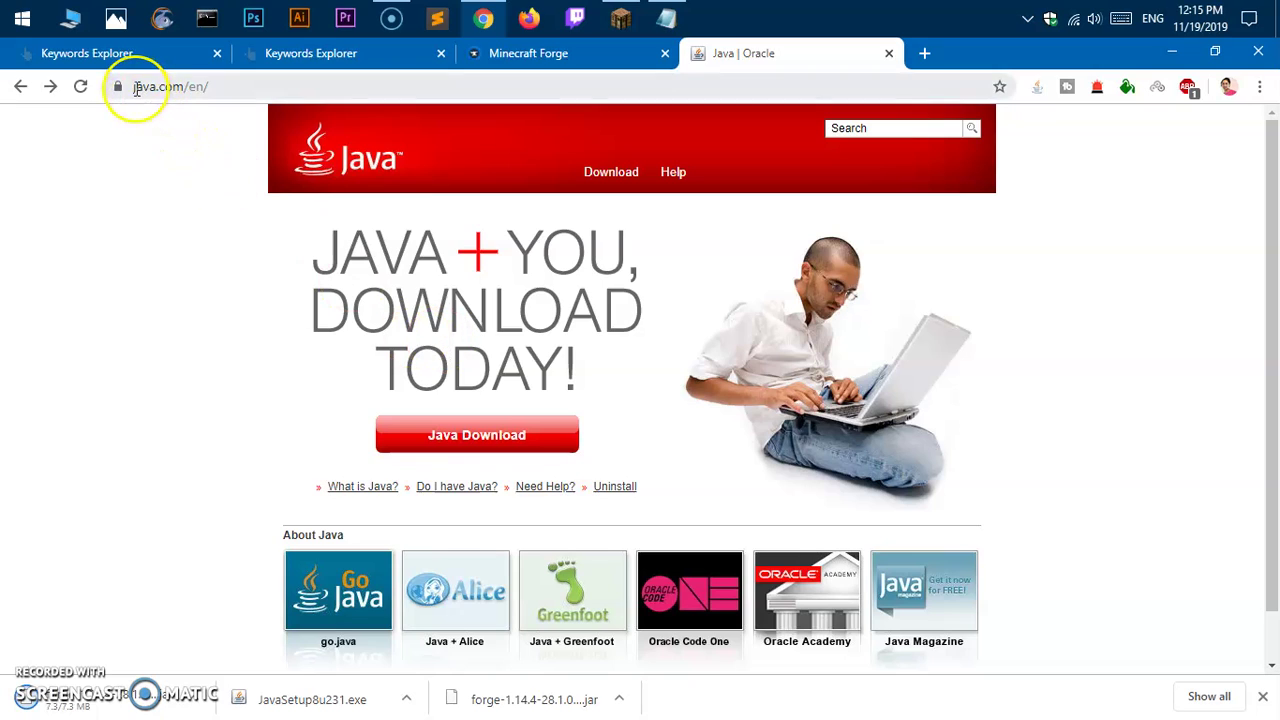
click(216, 86)
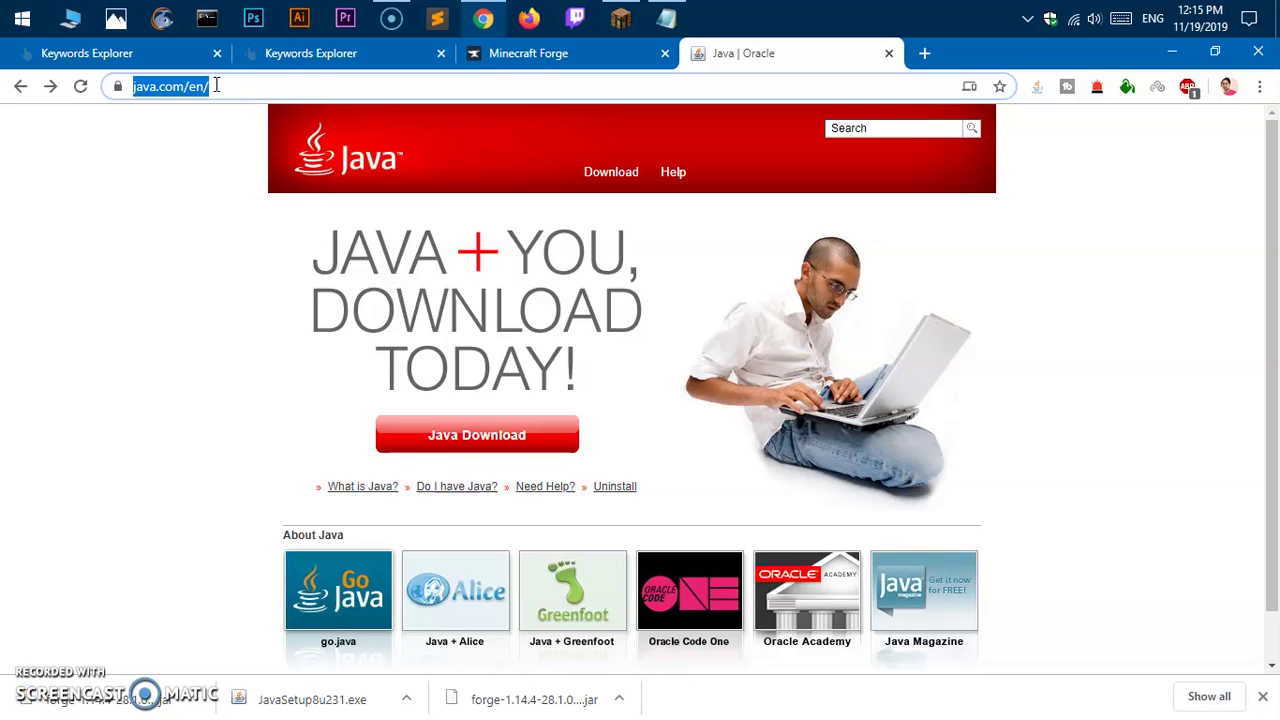
click(149, 291)
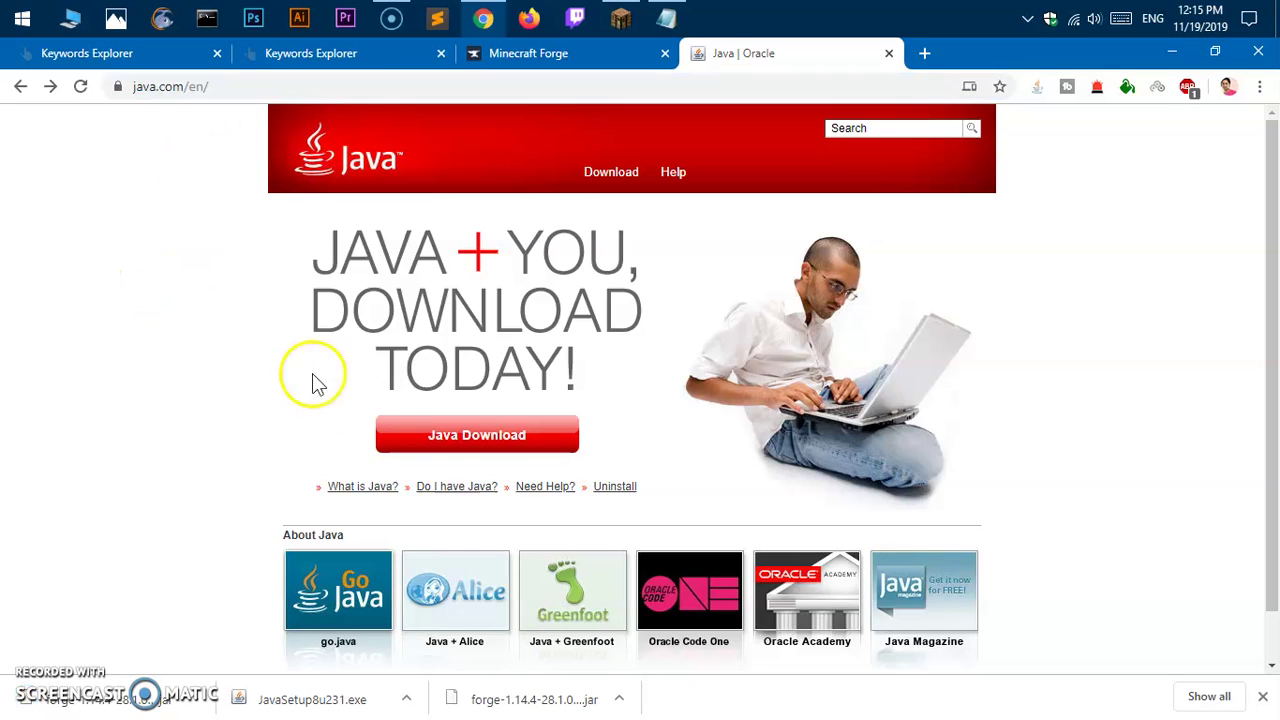
Agree to the license on Java's Windows download page, declining a second copy of the Java setup
click(461, 438)
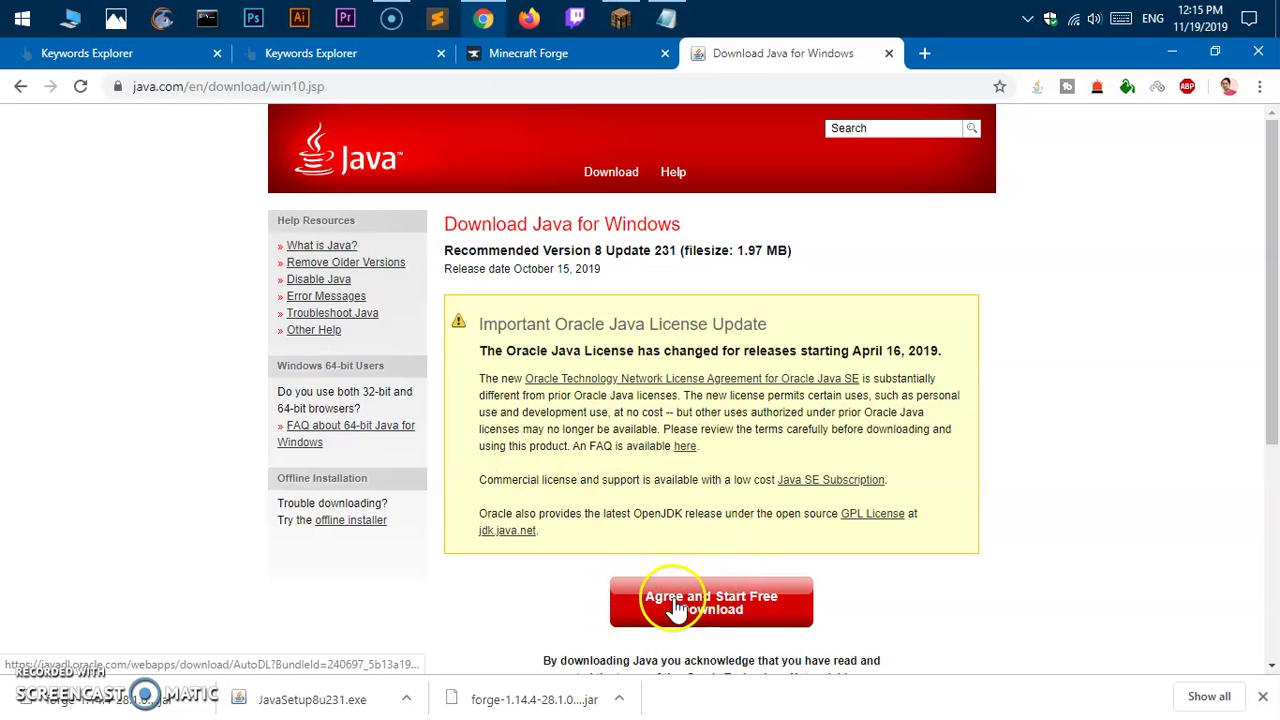
click(775, 600)
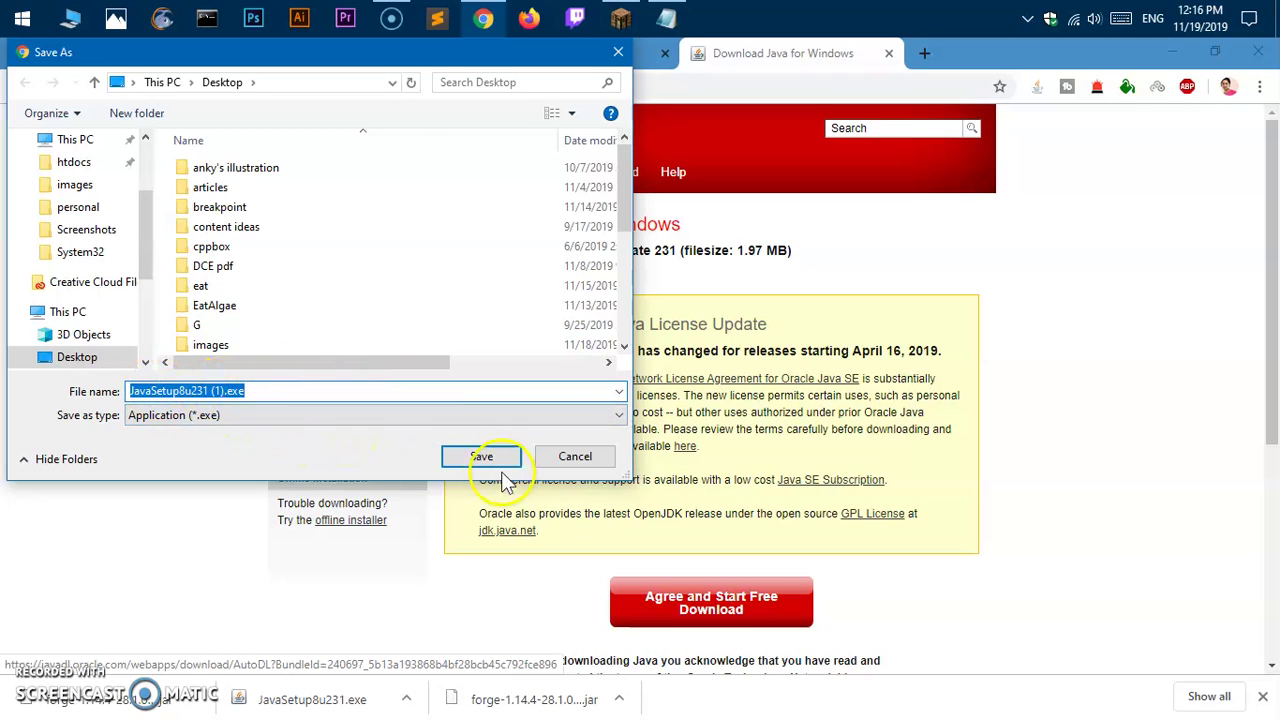
click(594, 457)
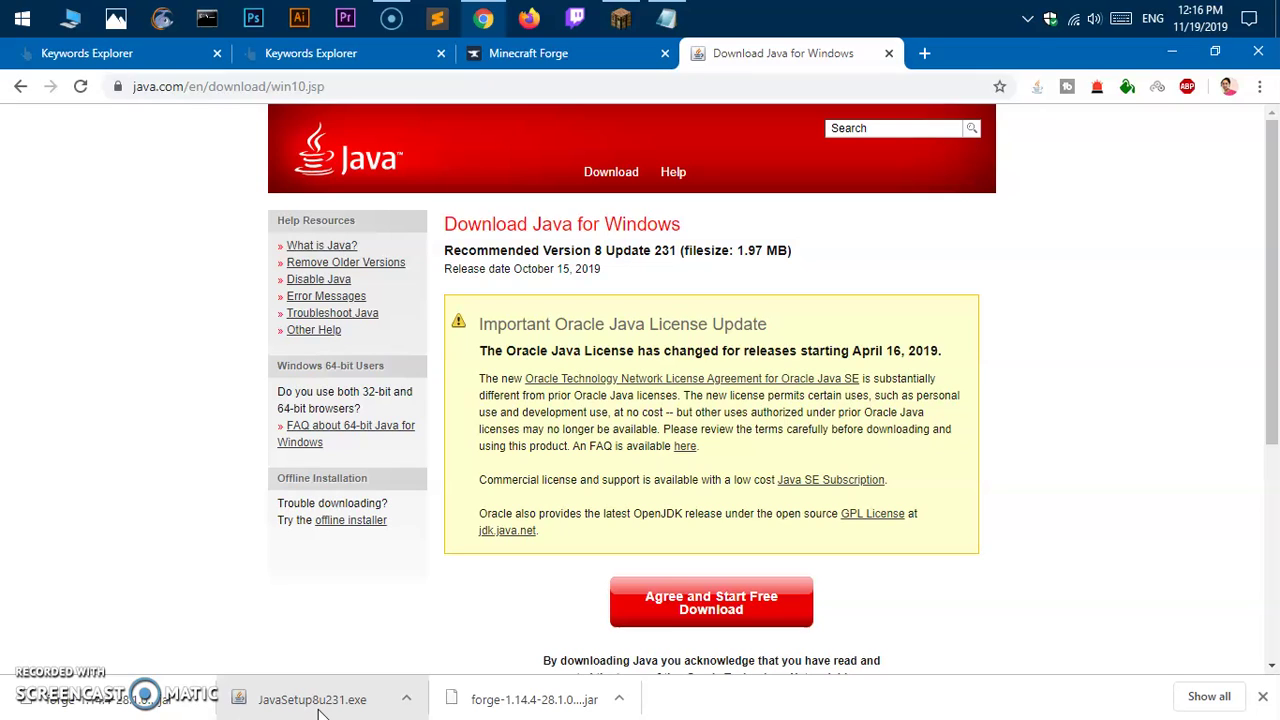
Run JavaSetup8u231.exe past the unverified-app warning, then minimize Chrome to show the desktop
click(370, 710)
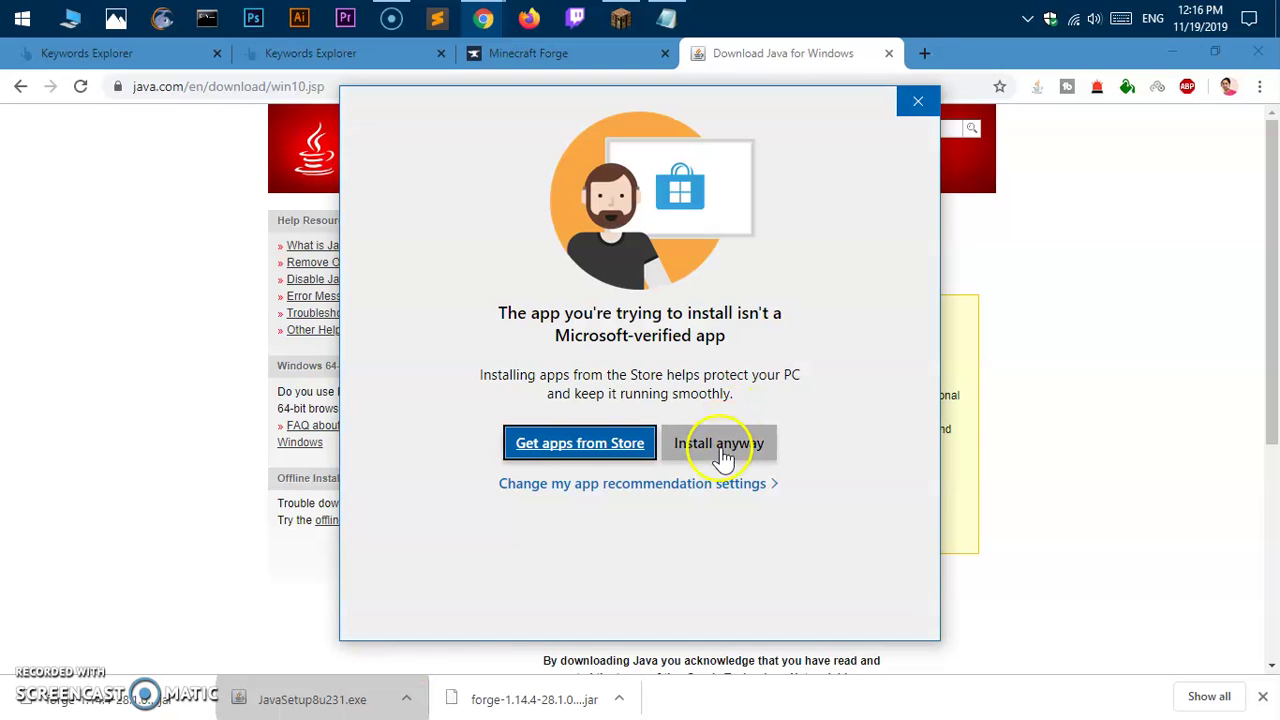
click(919, 105)
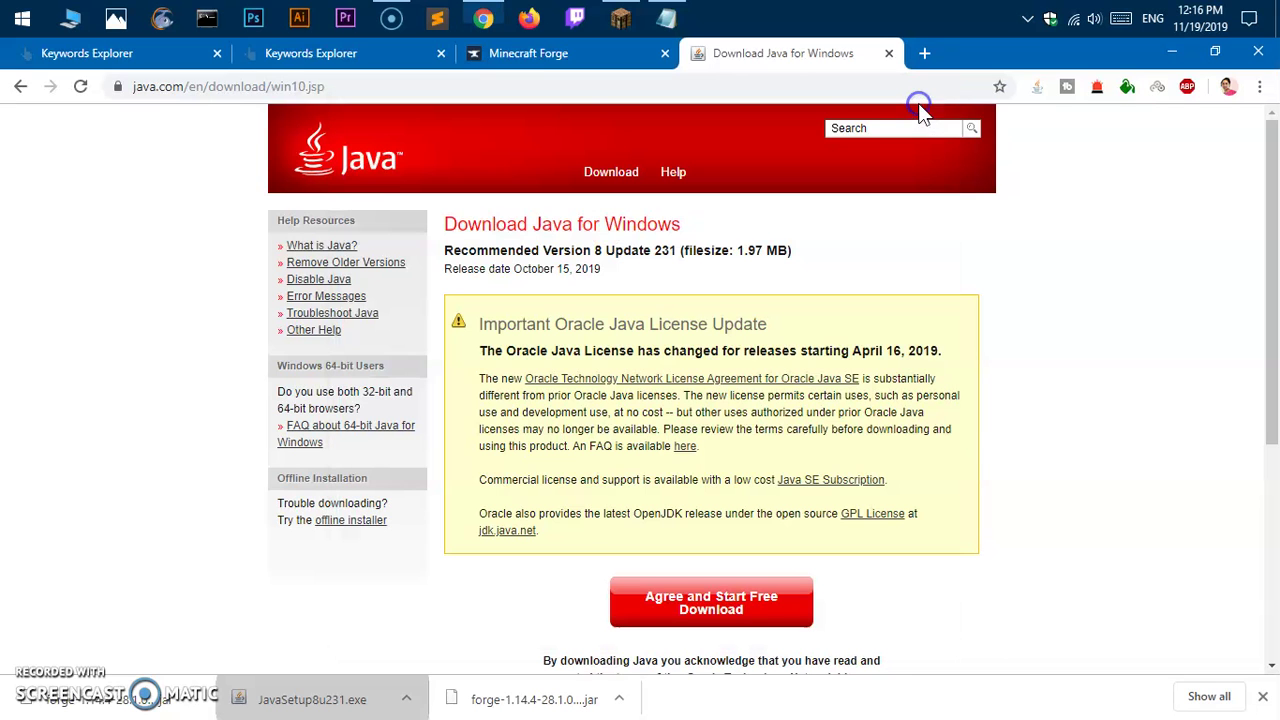
click(510, 50)
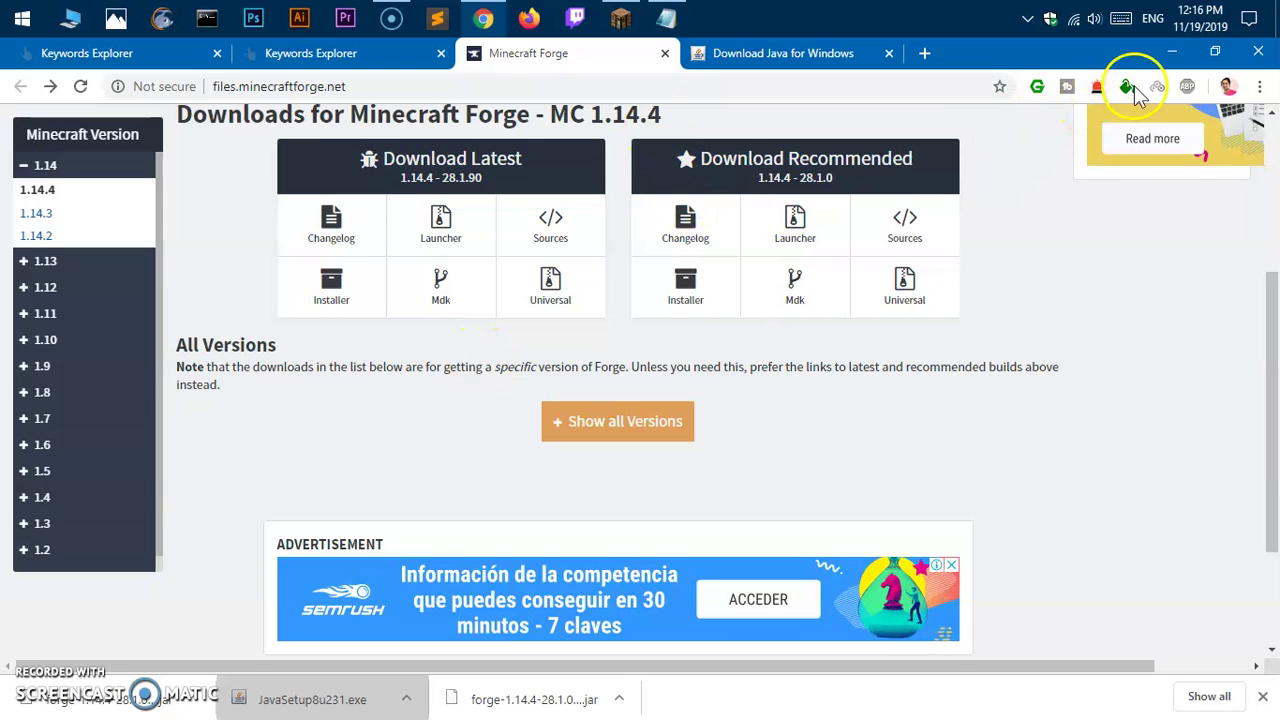
click(1177, 52)
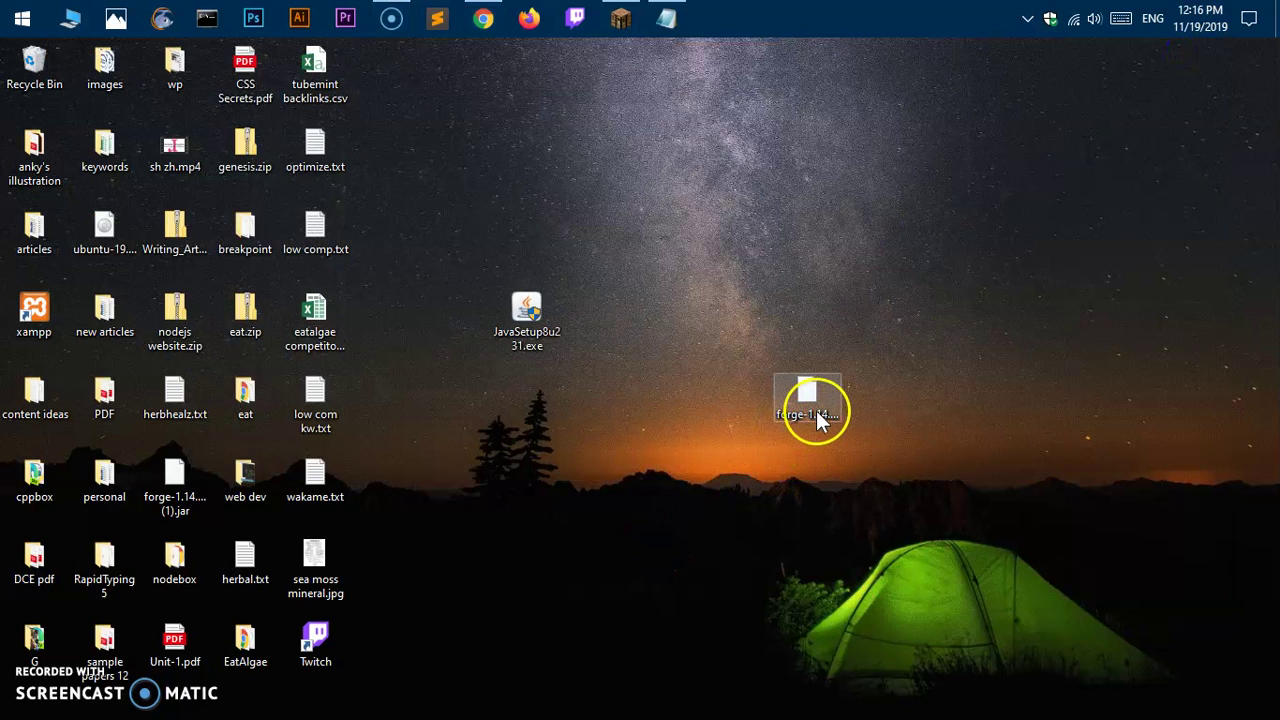
Move the forge-1.14.4 installer jar beside the Java setup and open it with Java(TM) Platform SE binary
drag(812, 410, 683, 298)
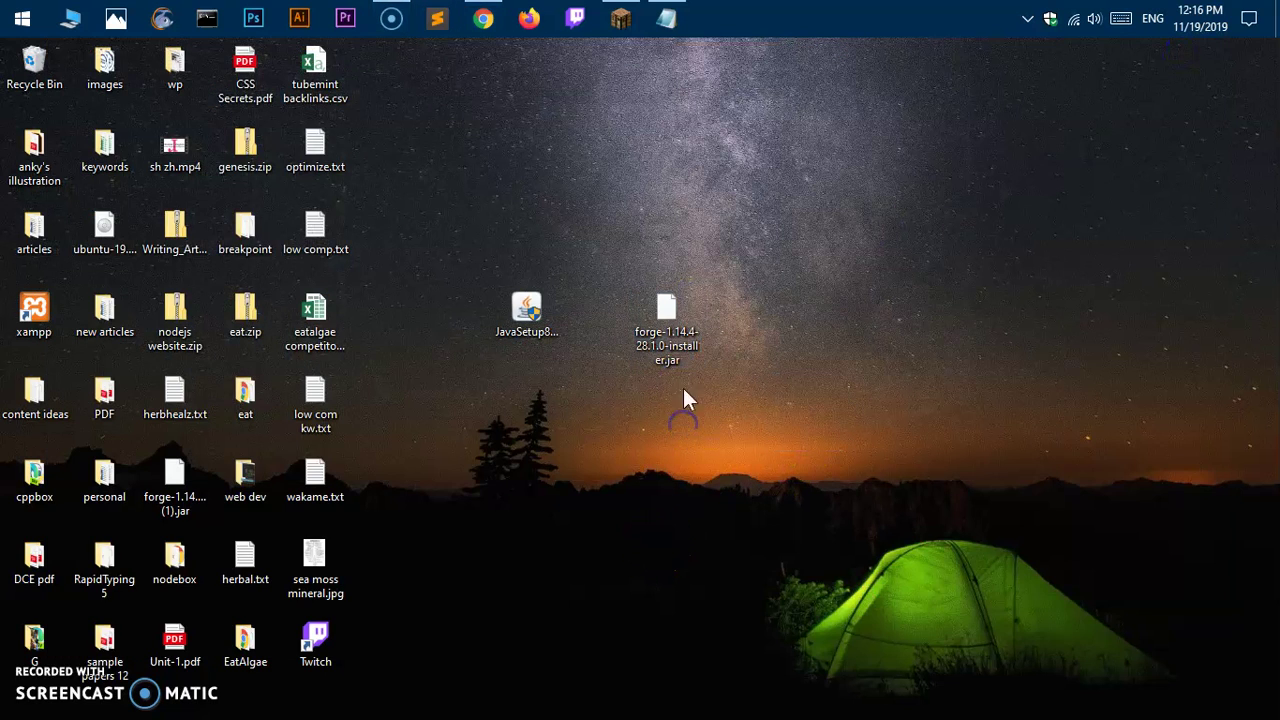
click(671, 329)
right_click(672, 335)
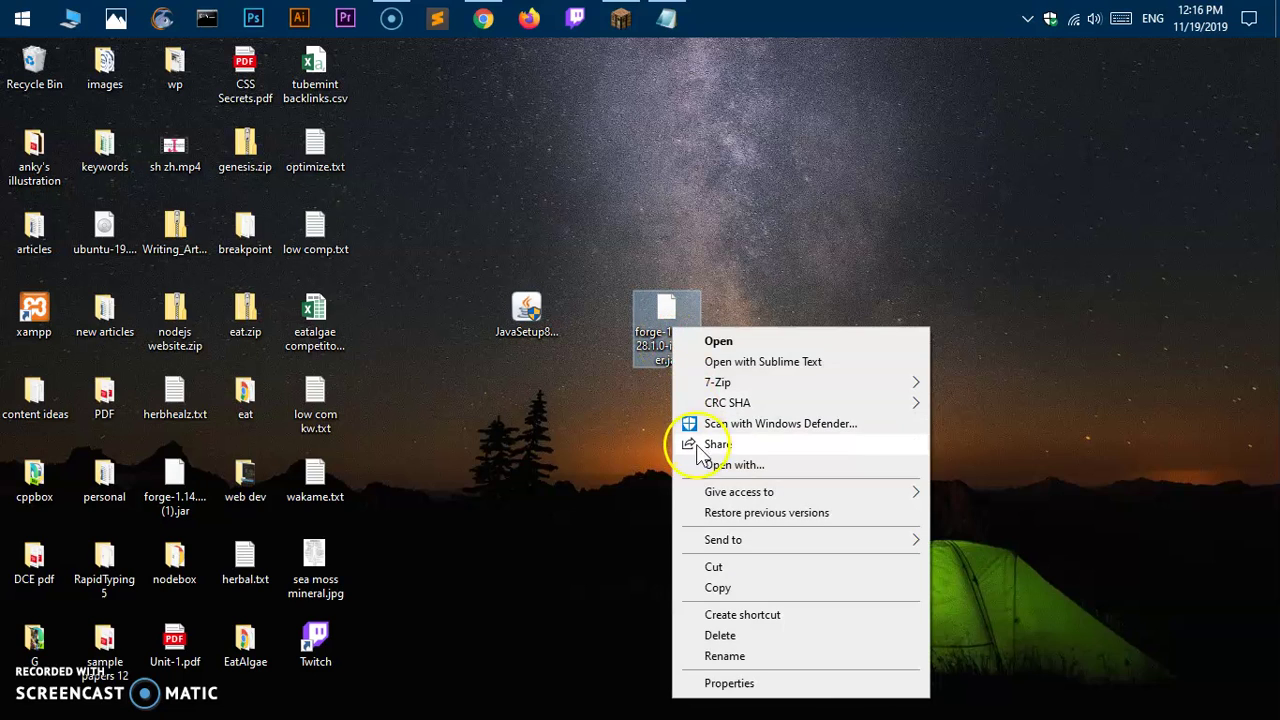
click(710, 467)
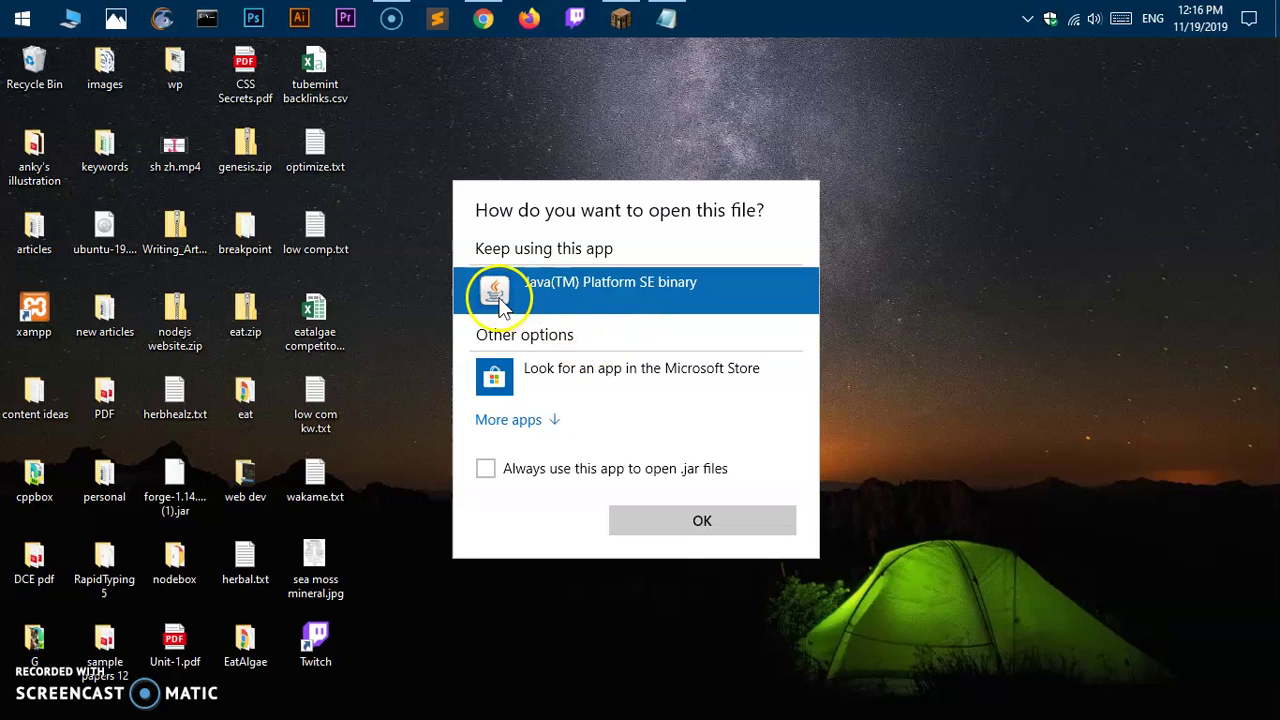
click(520, 420)
scroll(634, 457, down, 4)
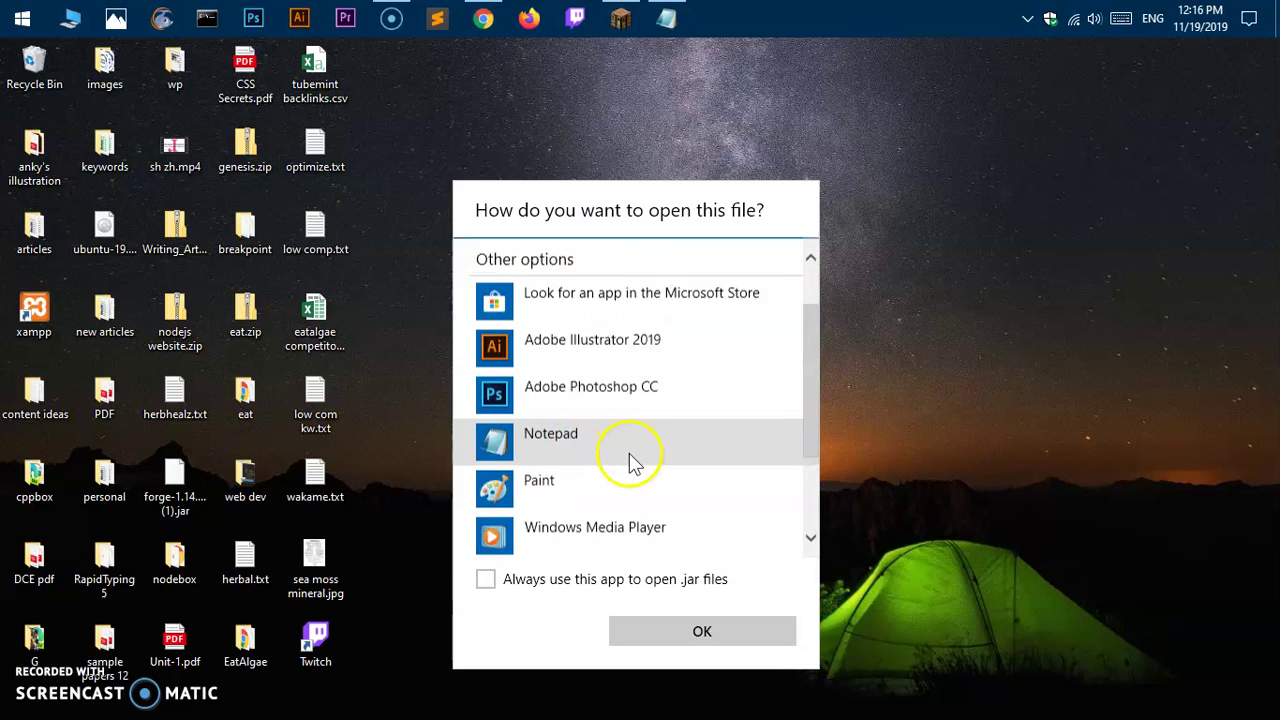
scroll(630, 495, up, 5)
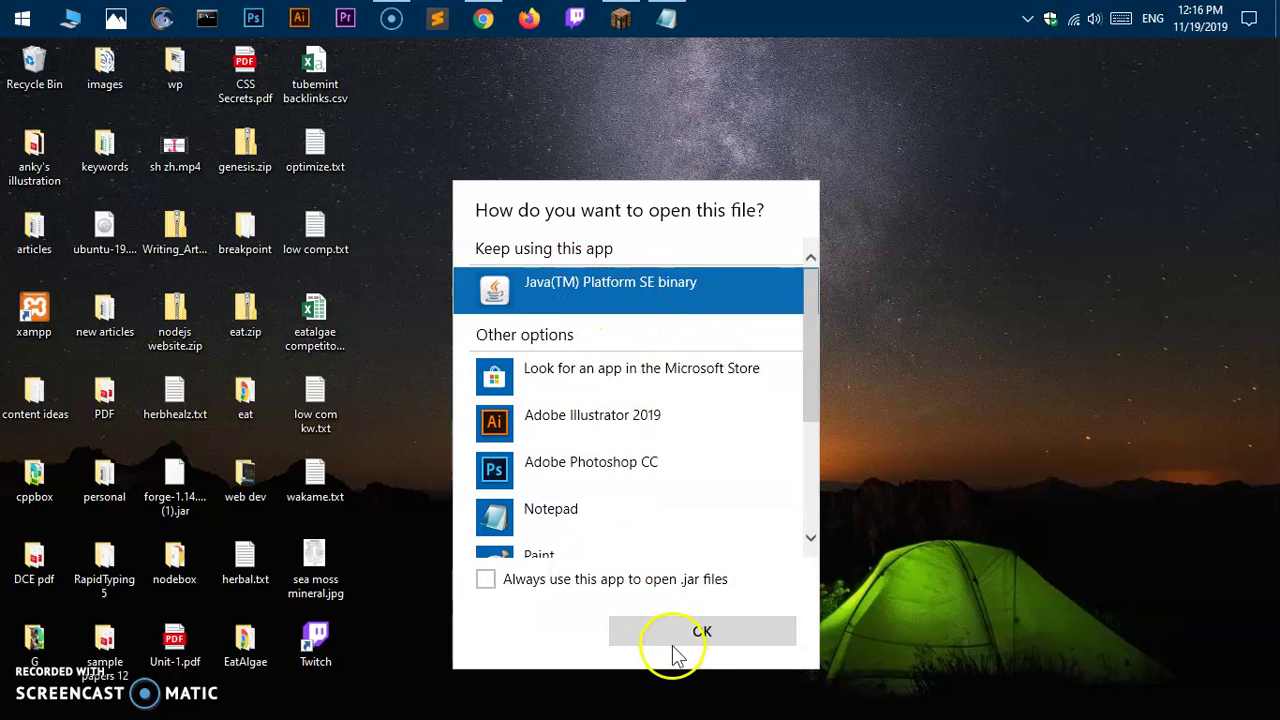
click(700, 632)
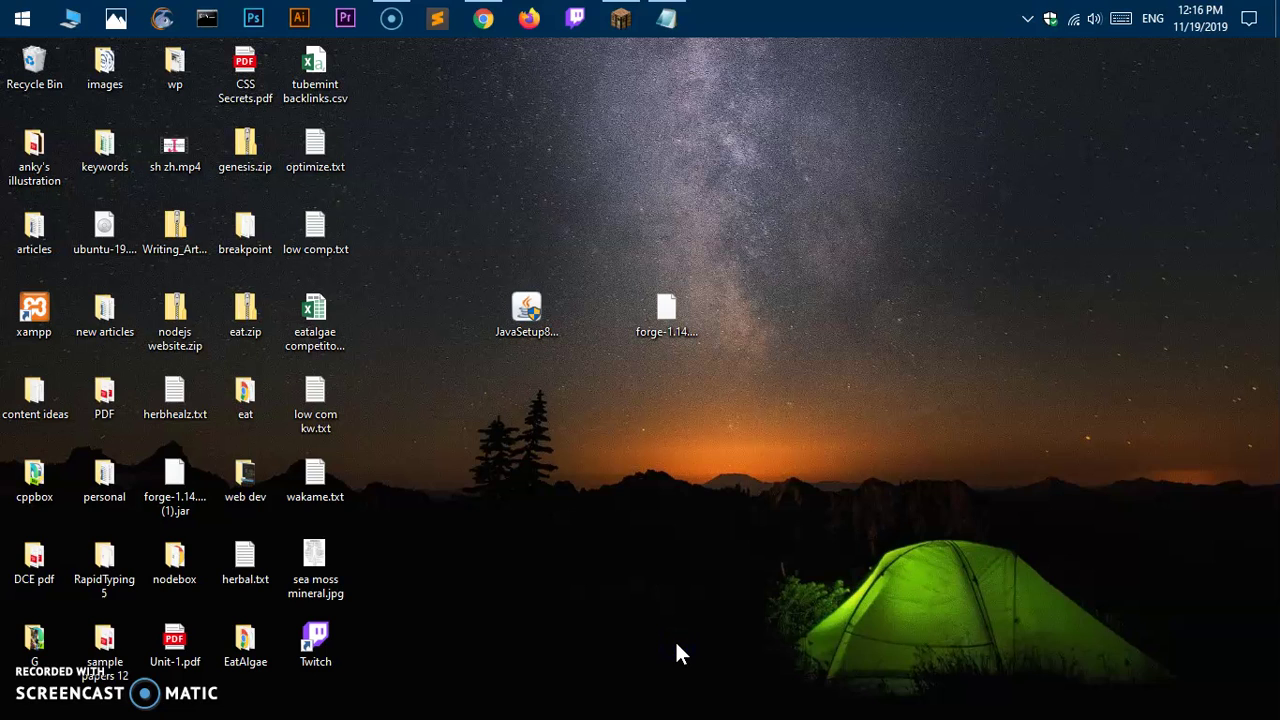
Install the Forge client profile, keeping the default .minecraft folder path unchanged
click(647, 356)
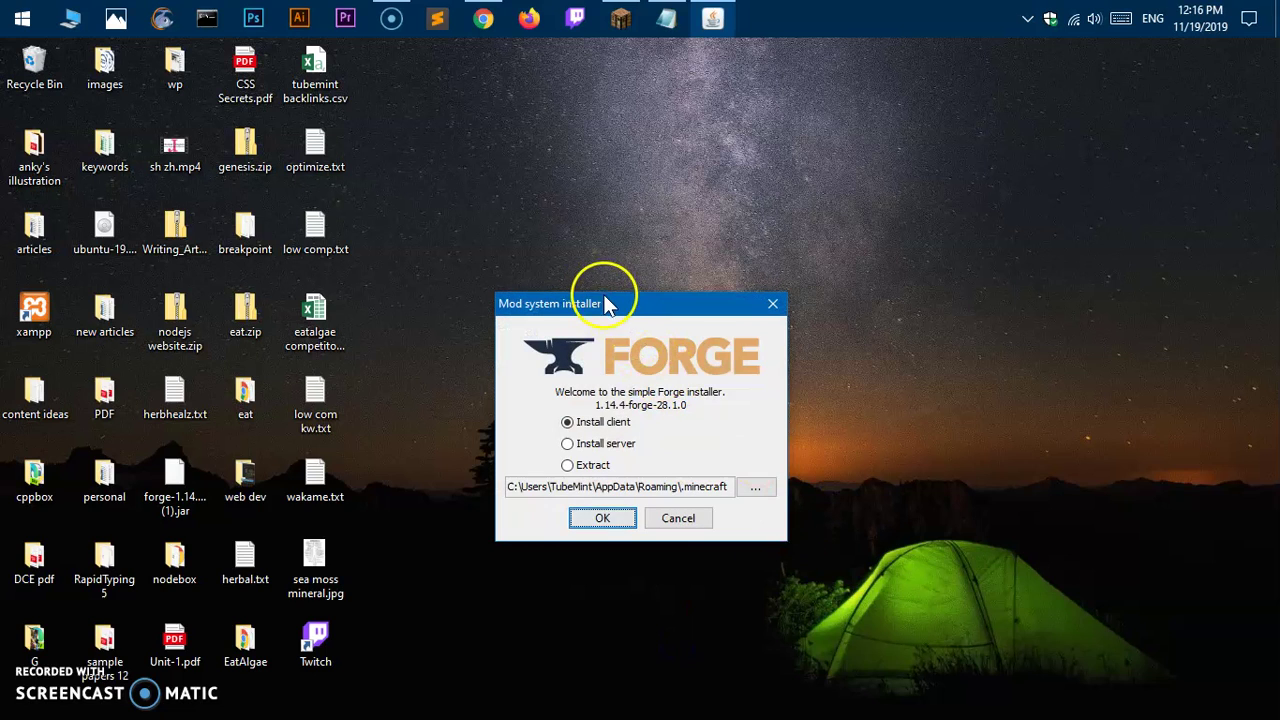
drag(608, 303, 589, 255)
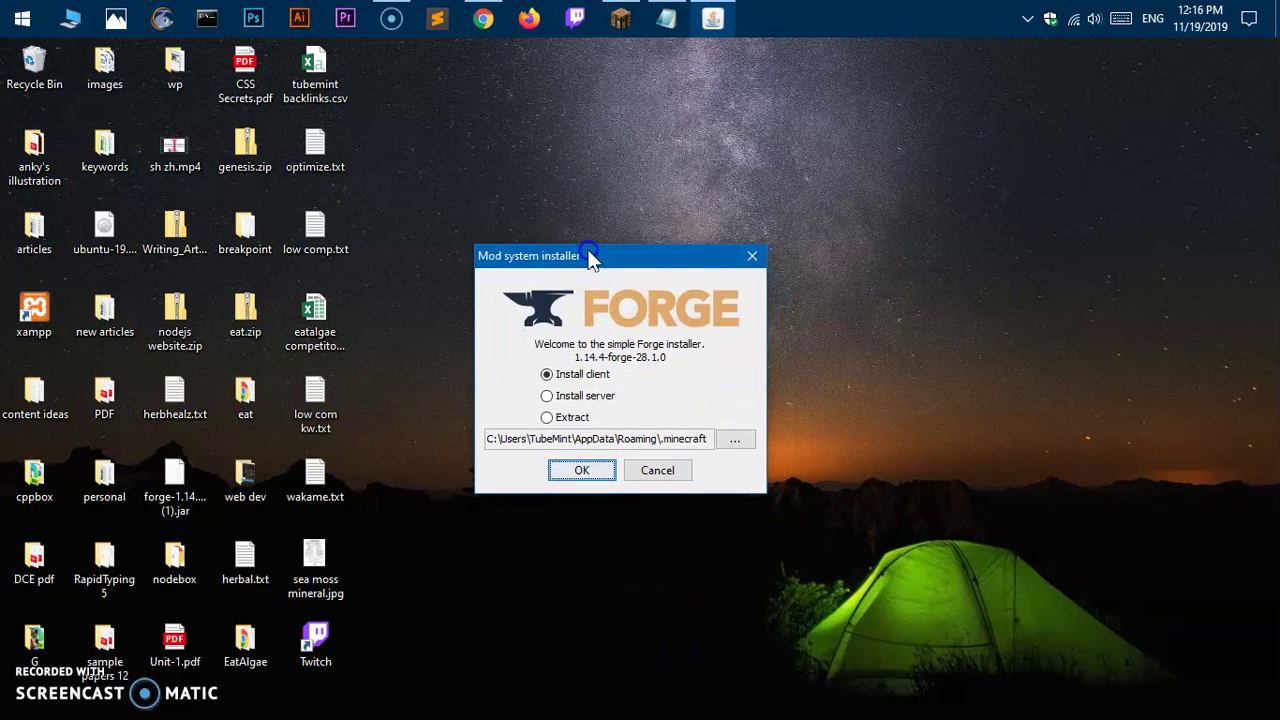
click(571, 380)
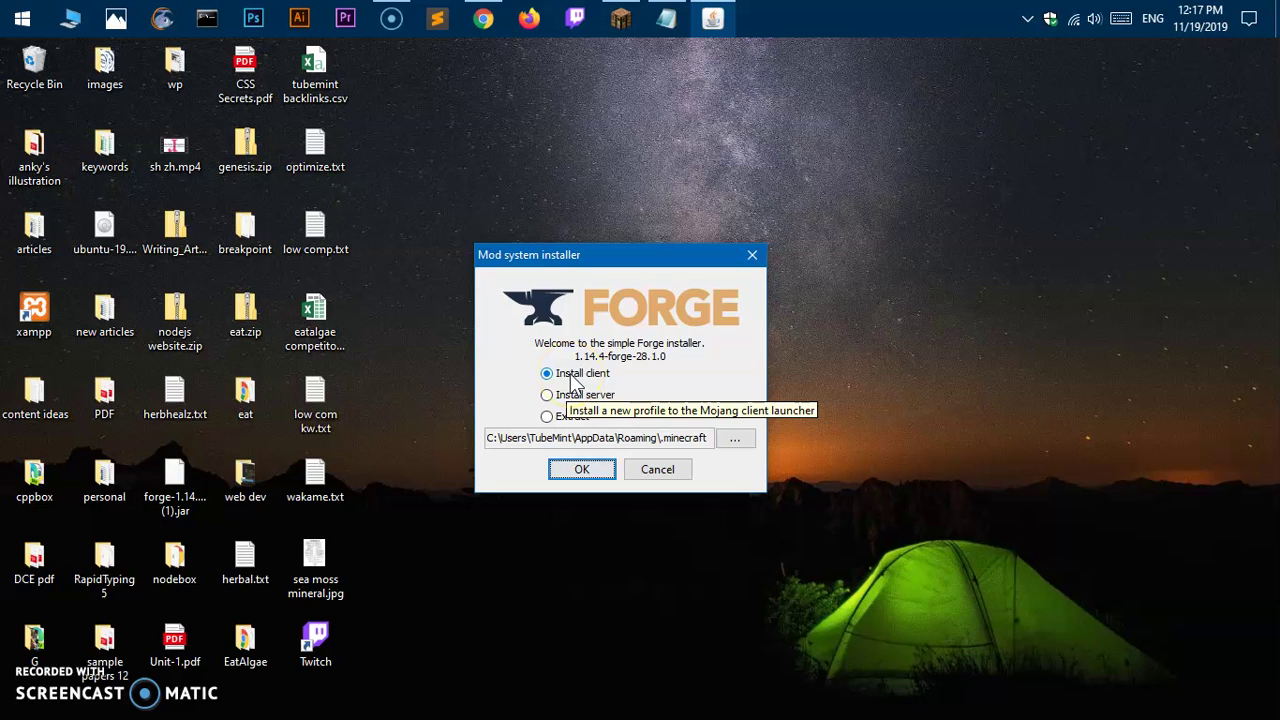
click(591, 380)
click(634, 438)
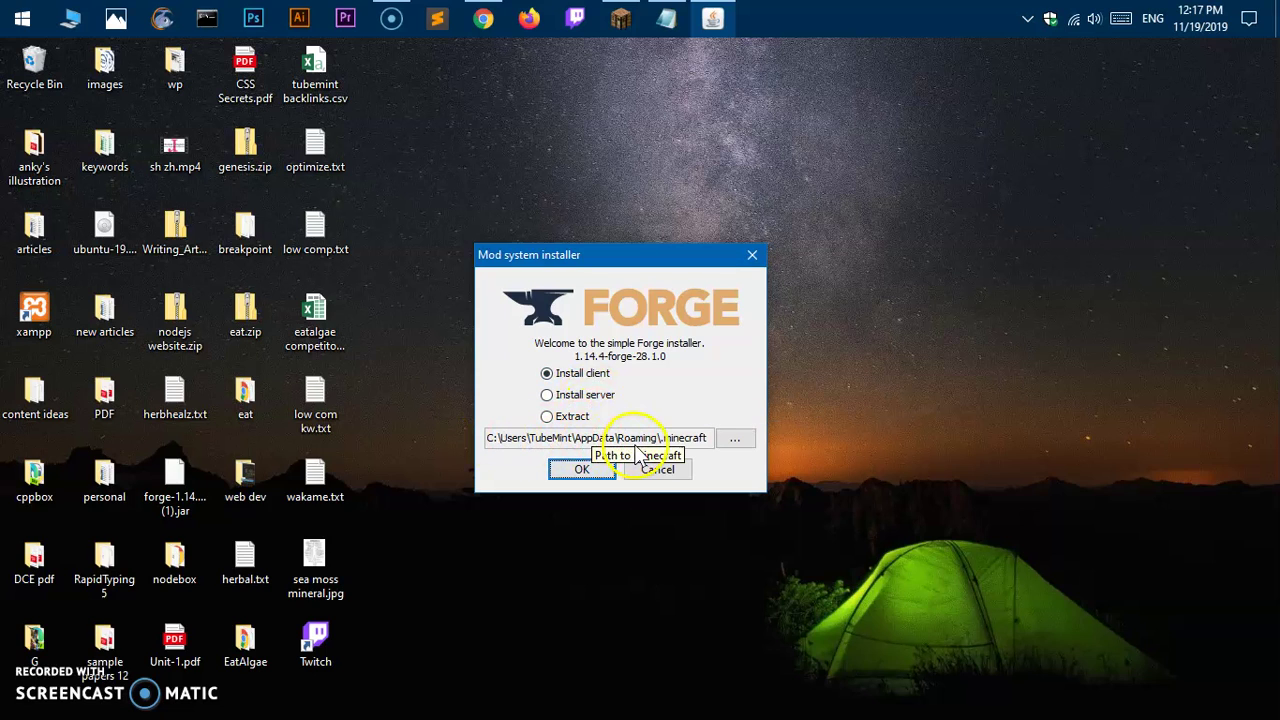
click(733, 445)
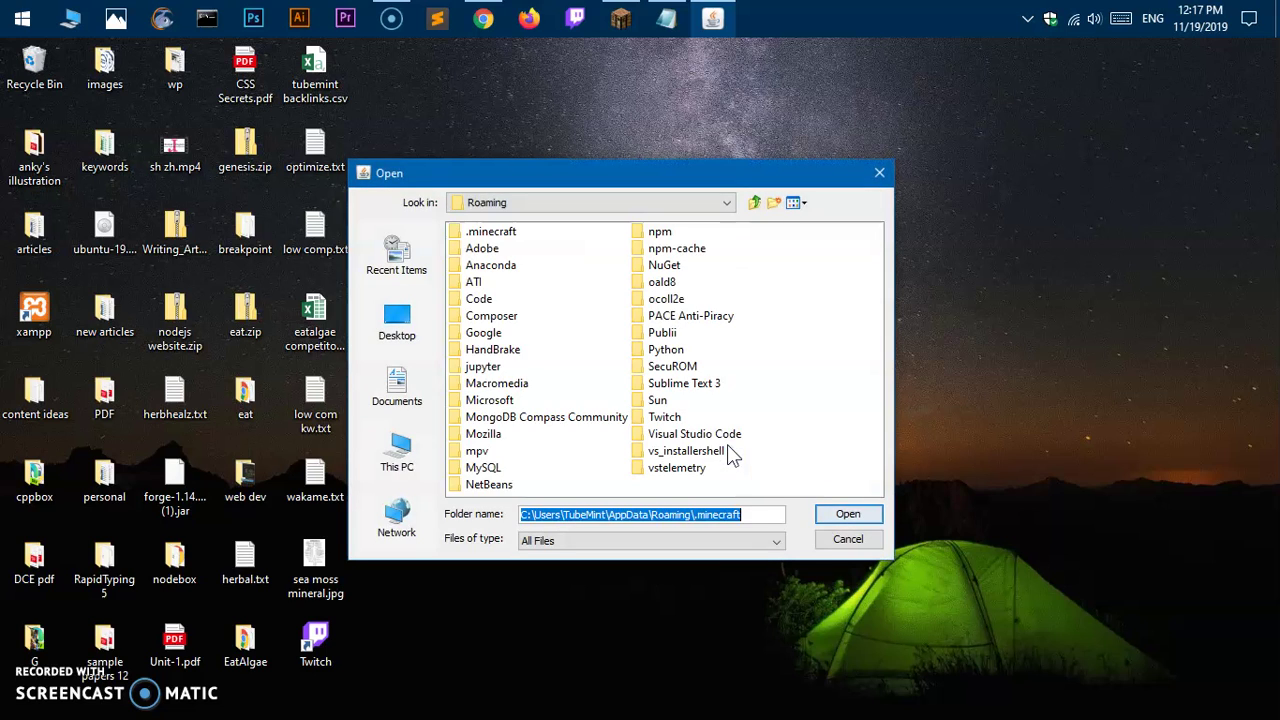
click(848, 540)
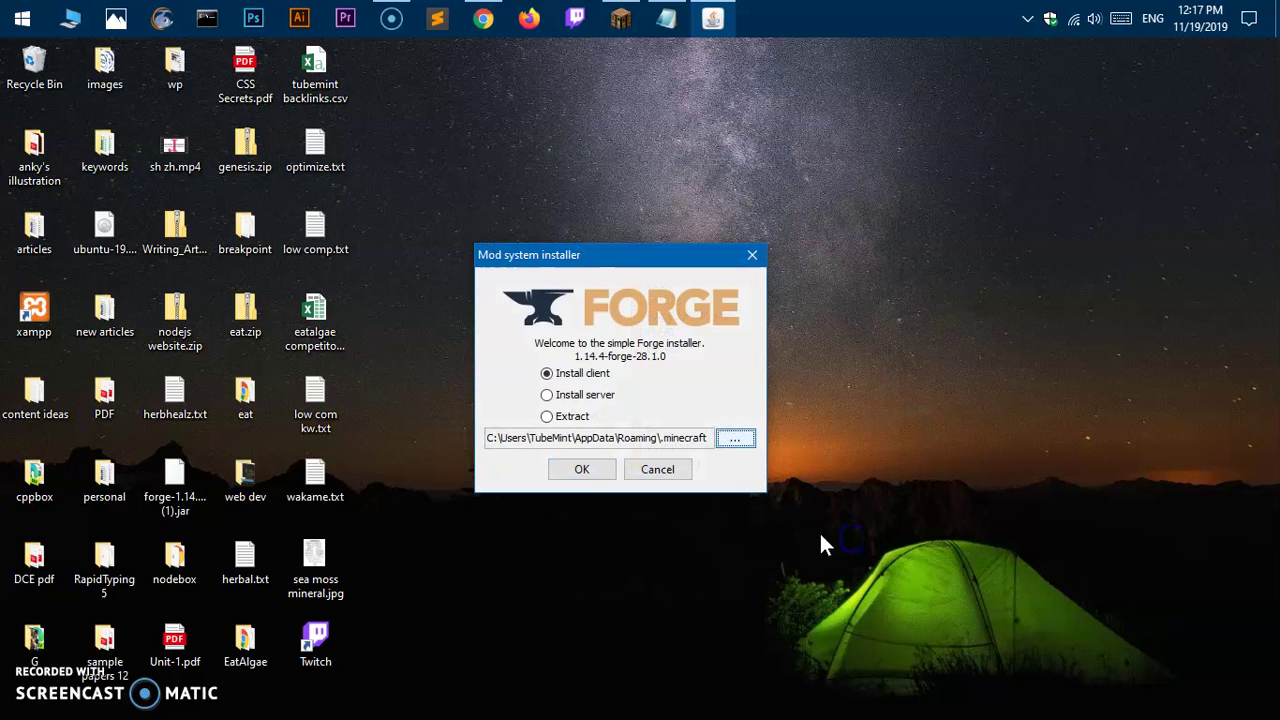
click(577, 478)
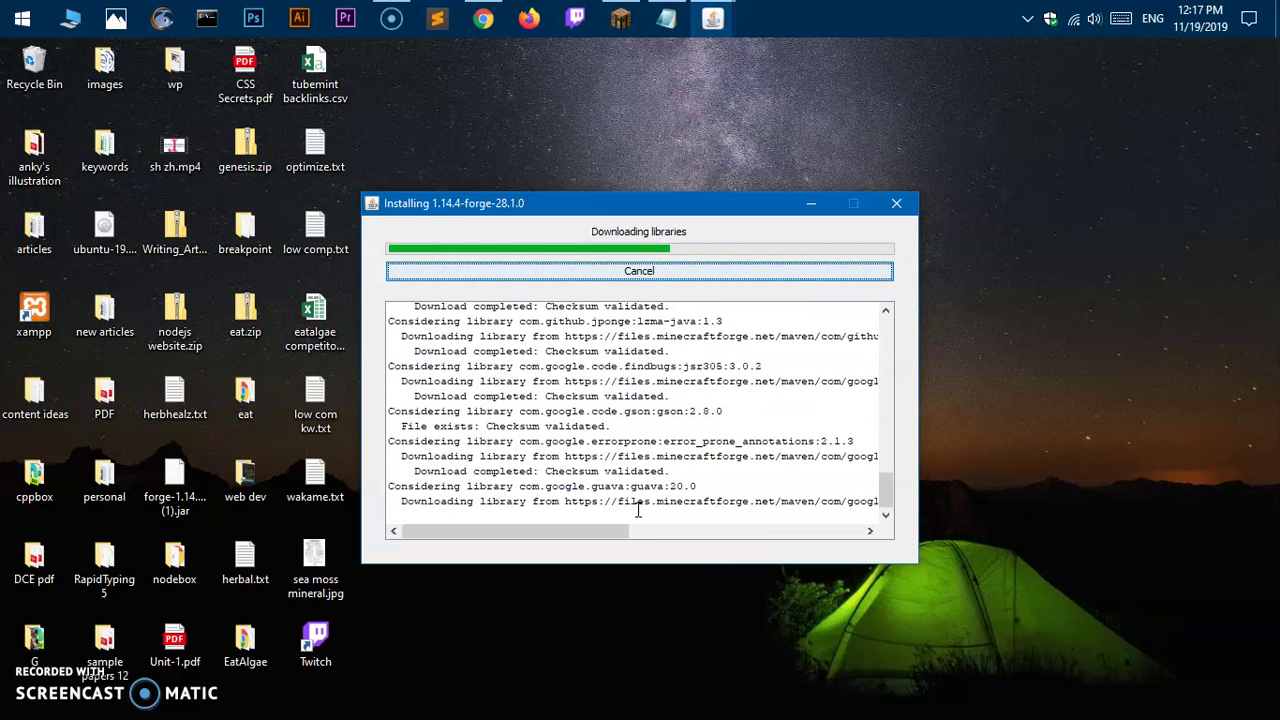
Let the installer download 44 libraries and finish the 1.14.4-forge-28.1.0 client profile
click(613, 510)
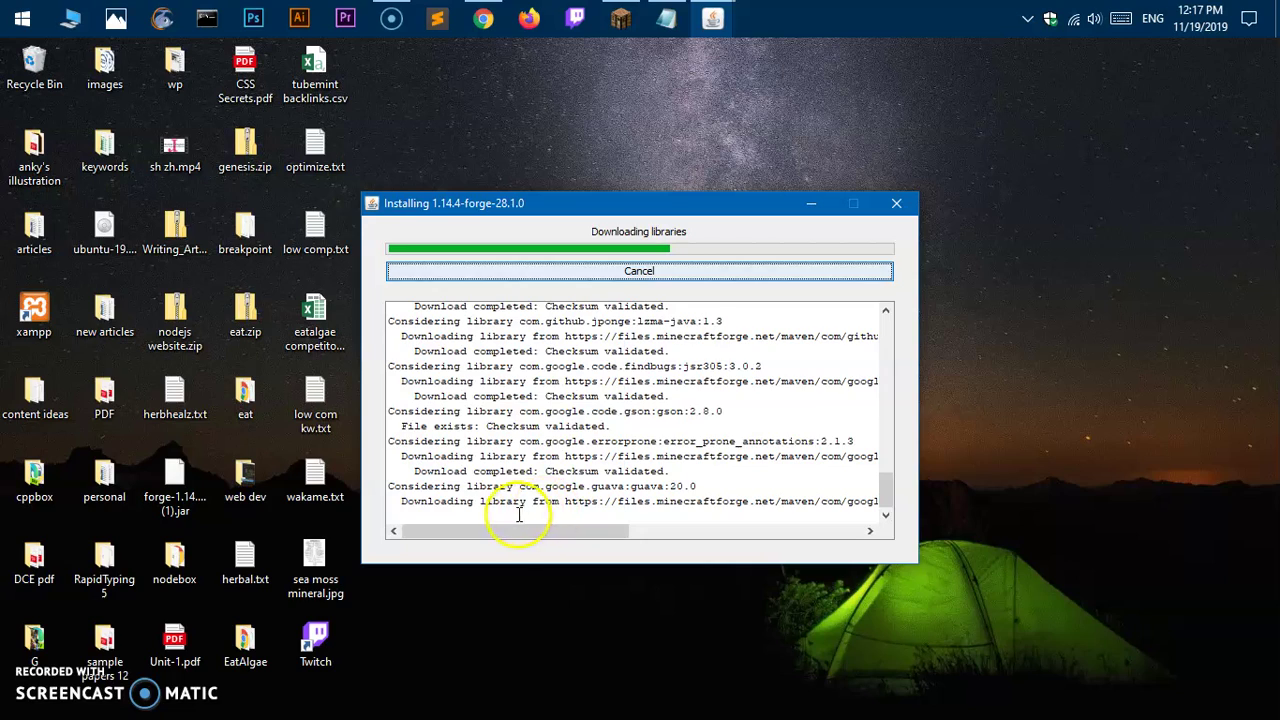
click(27, 676)
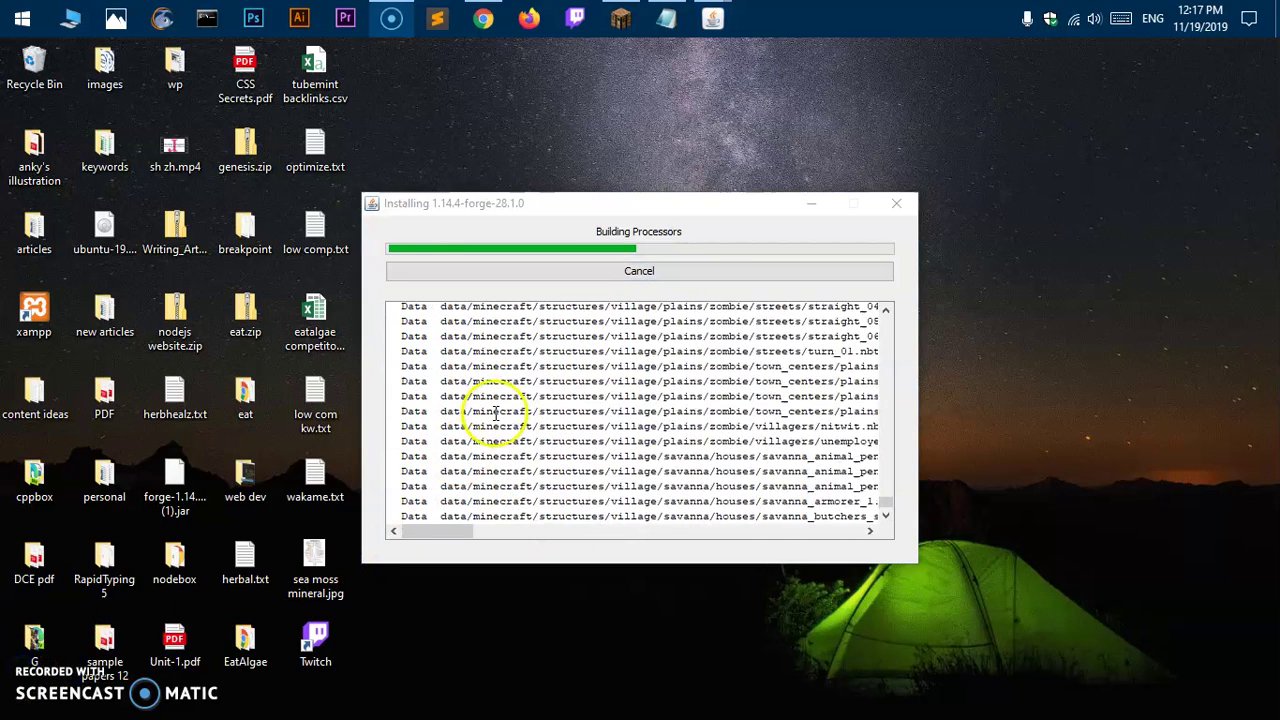
click(588, 303)
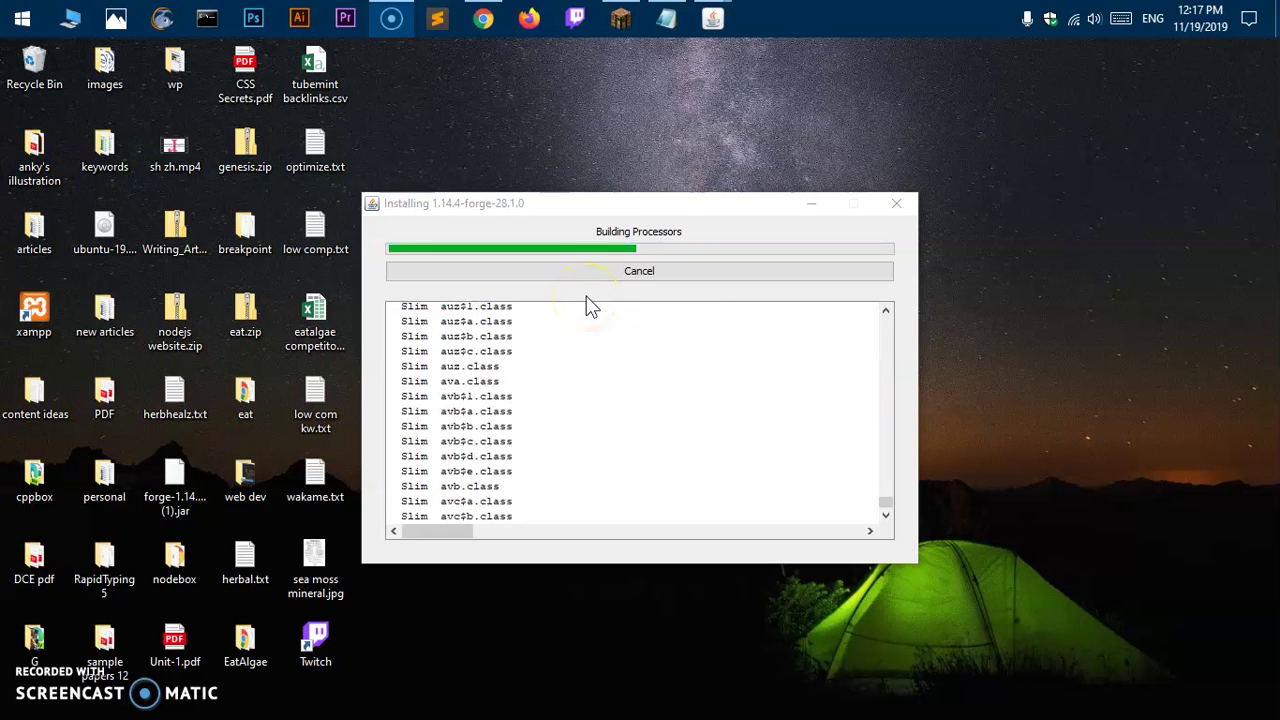
click(580, 306)
click(507, 383)
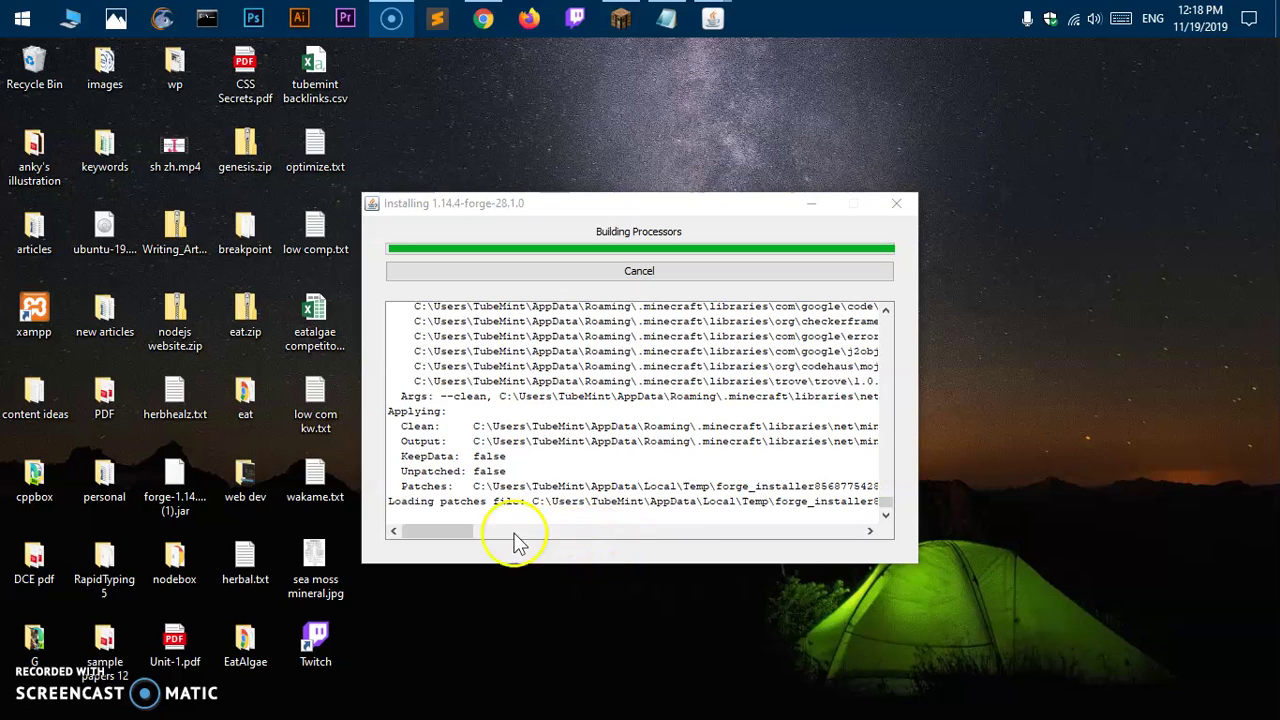
drag(463, 530, 531, 538)
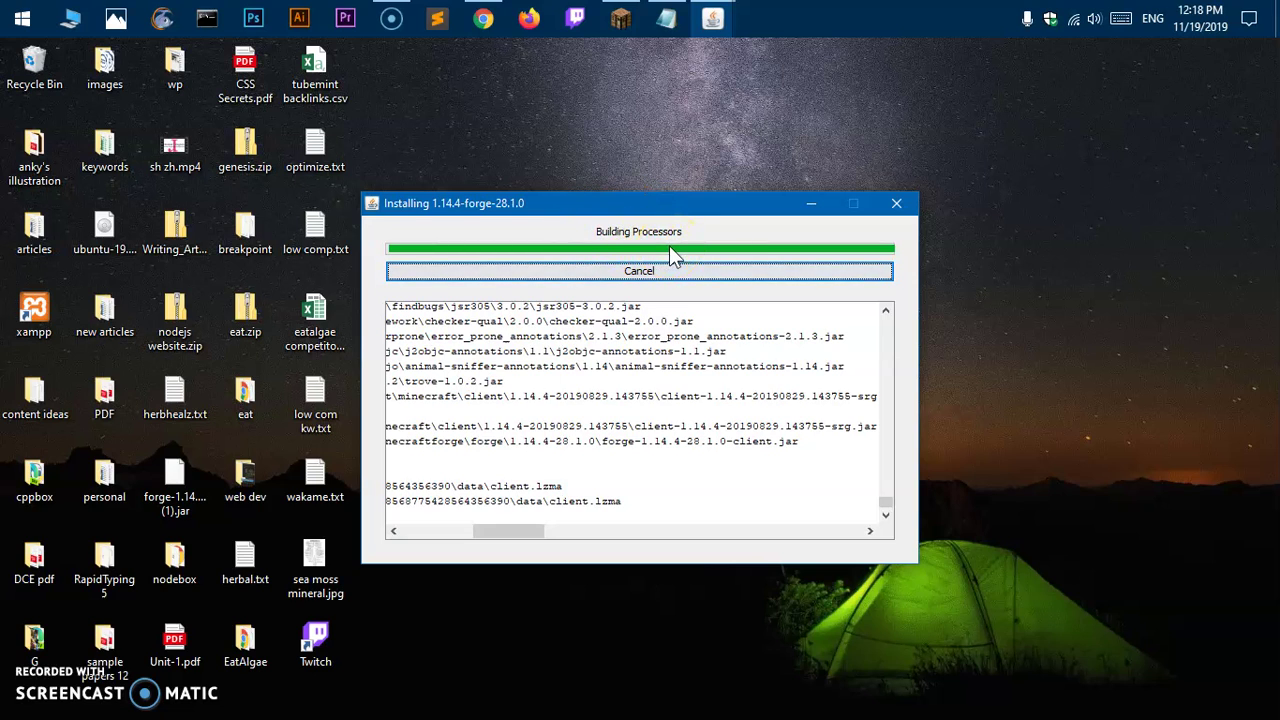
drag(529, 537, 428, 537)
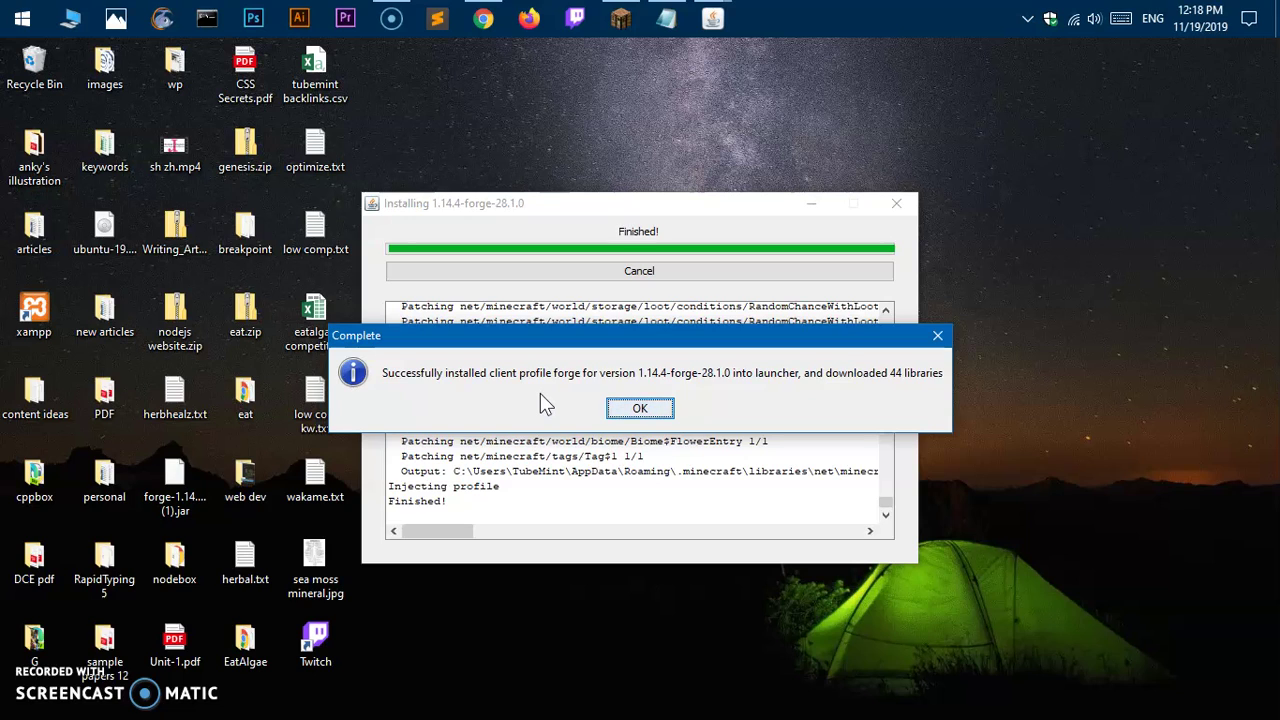
Dismiss the install-success message and close the running Minecraft 1.14.4 demo window
click(648, 411)
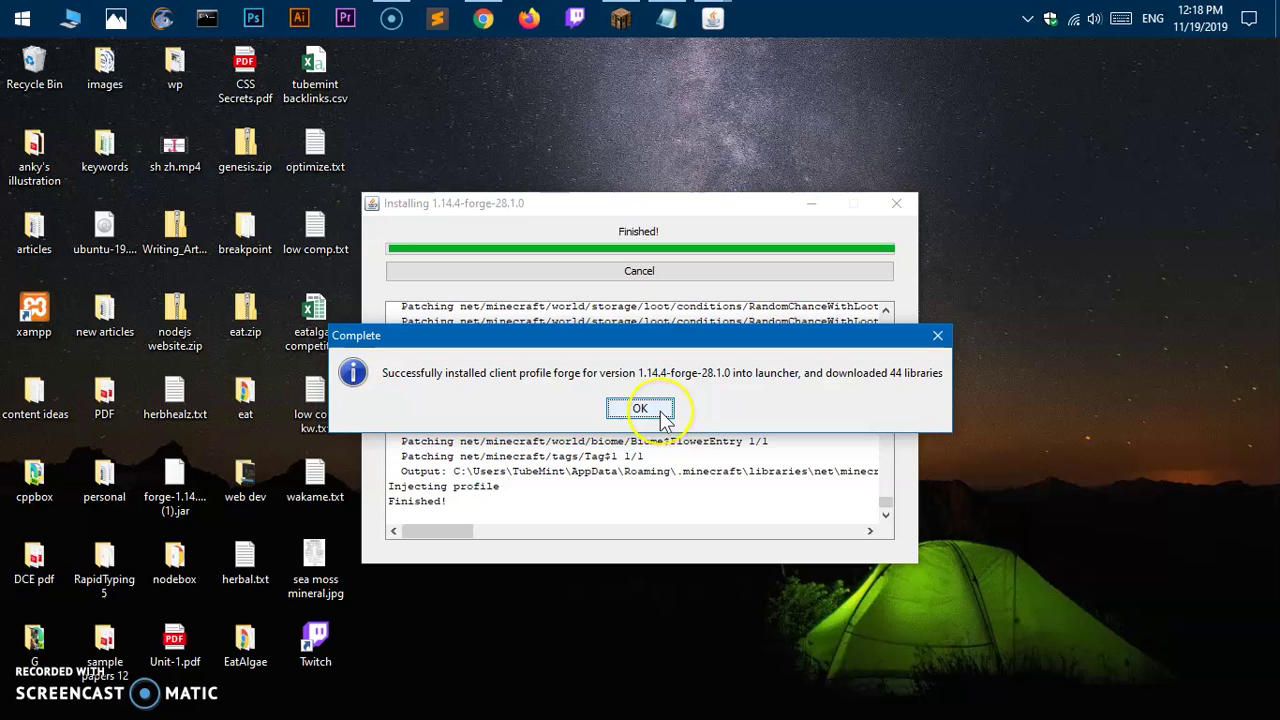
click(660, 412)
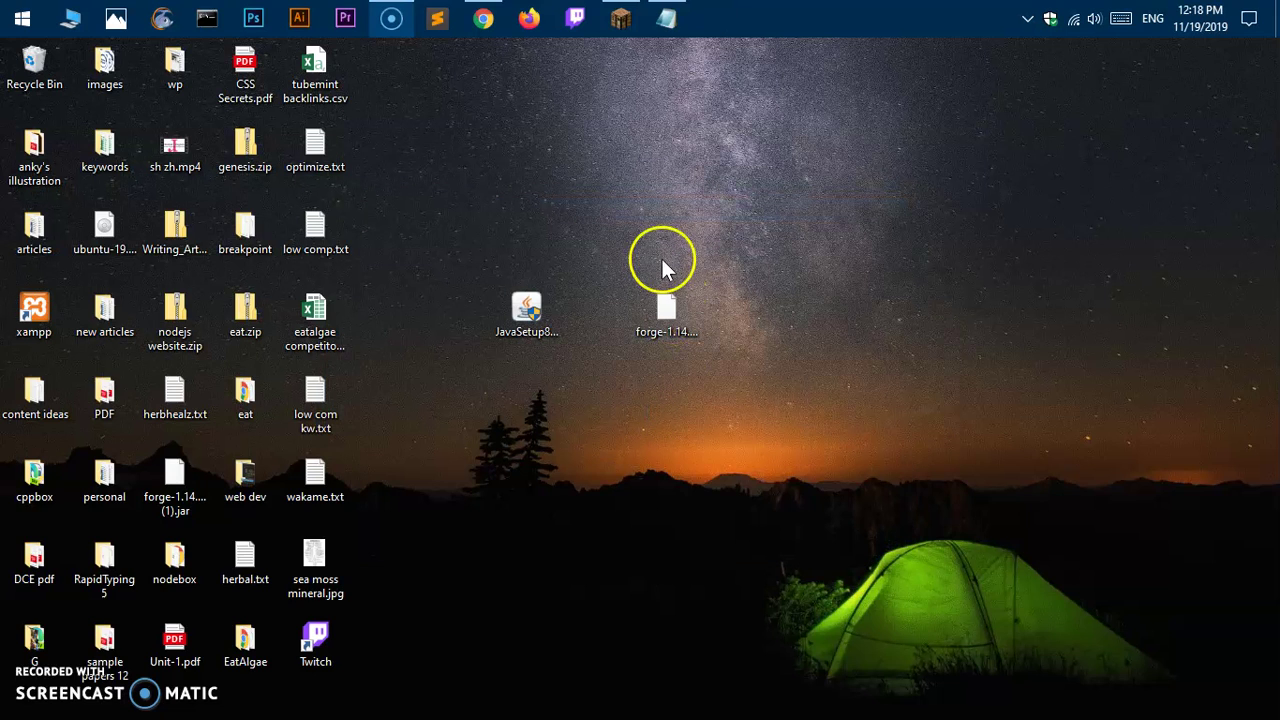
click(632, 22)
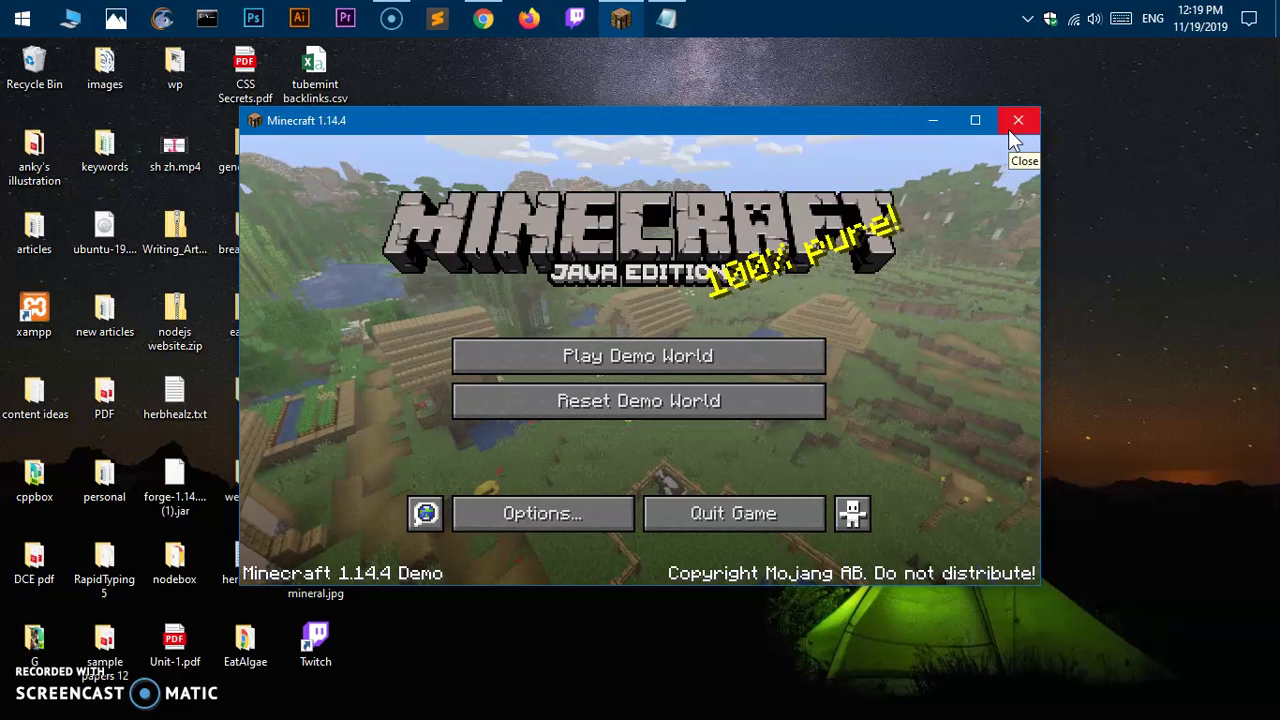
click(1010, 131)
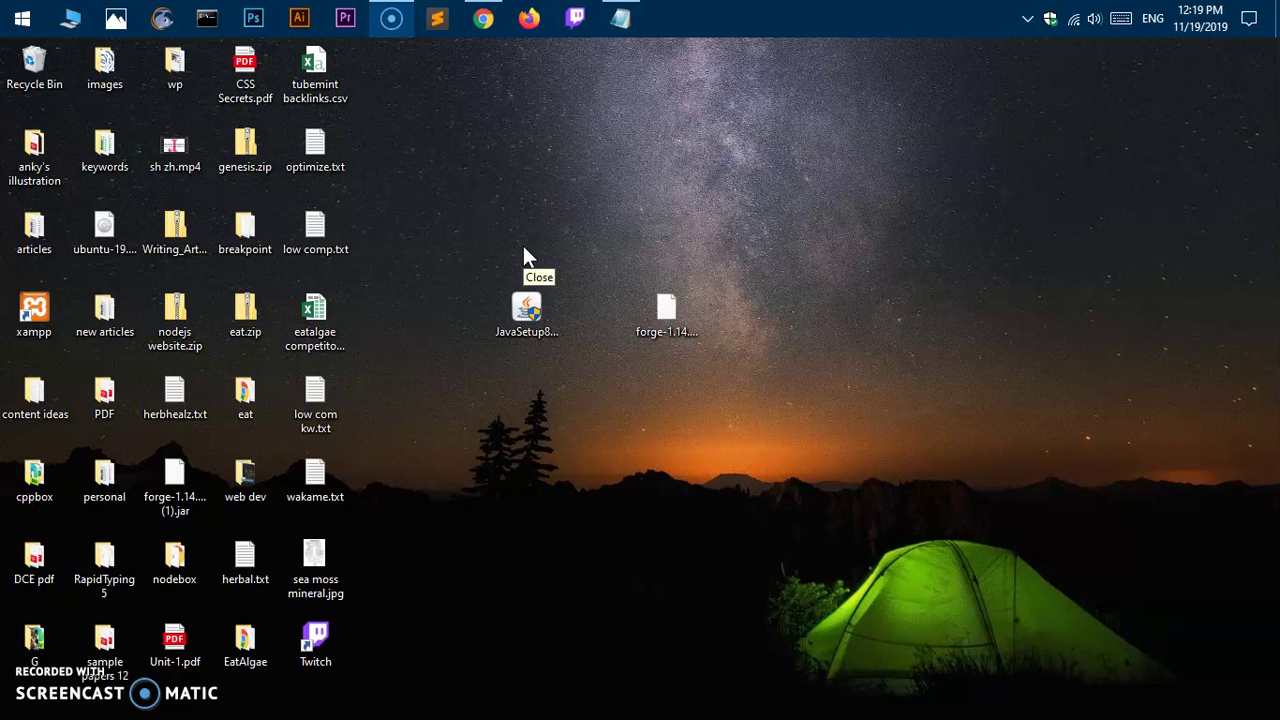
click(558, 430)
Search 'min' in the Start menu and launch the Minecraft Launcher
click(22, 18)
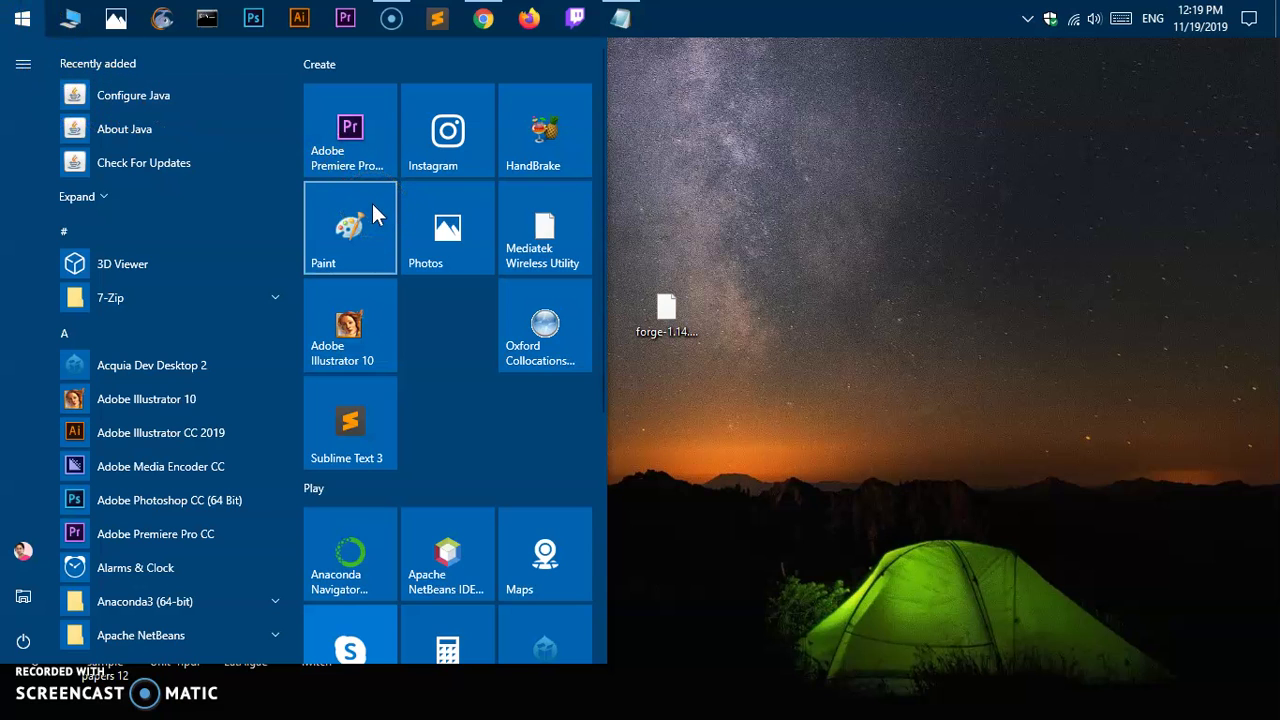
text(min)
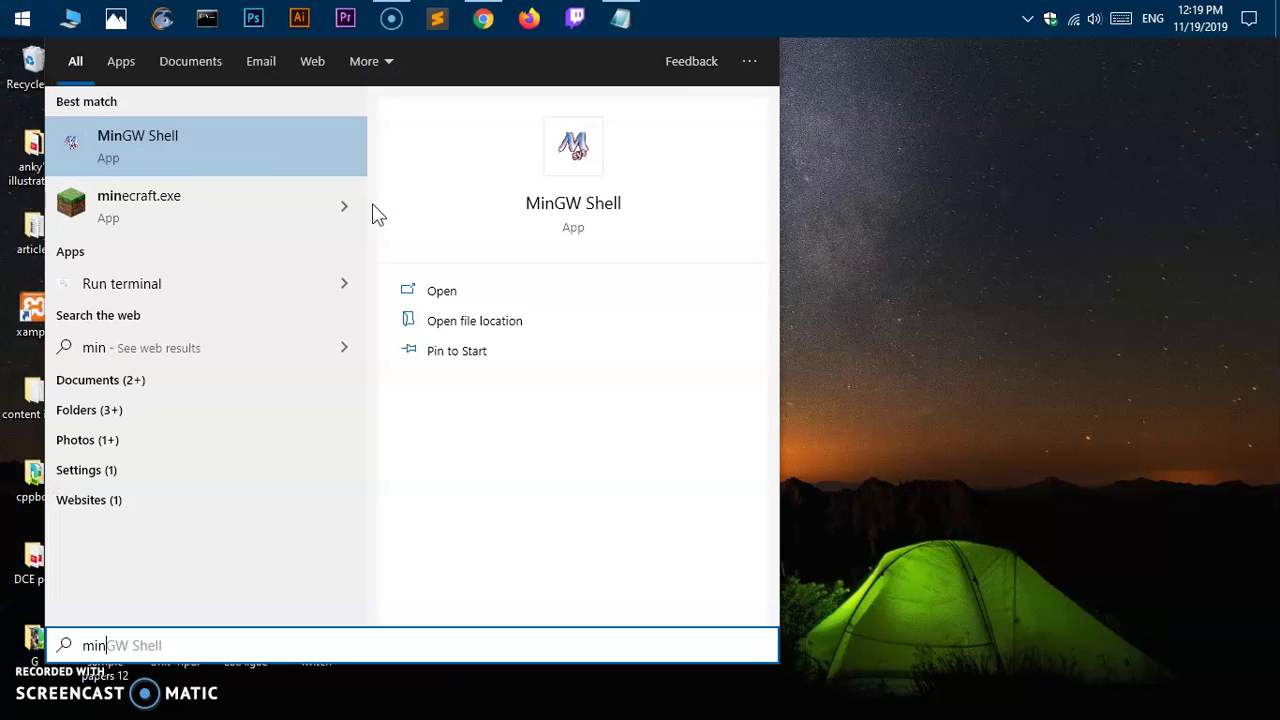
key(Down)
key(Return)
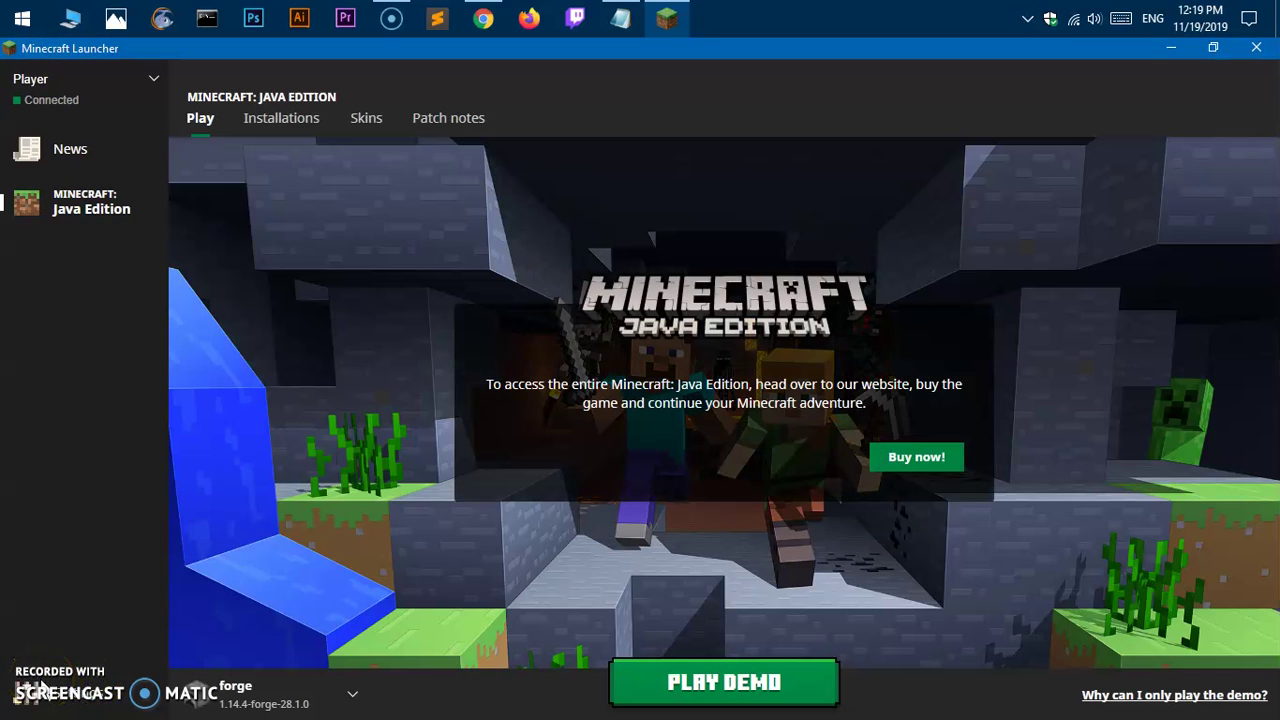
Play the demo with the forge installation selected, then view the Installations list
click(268, 694)
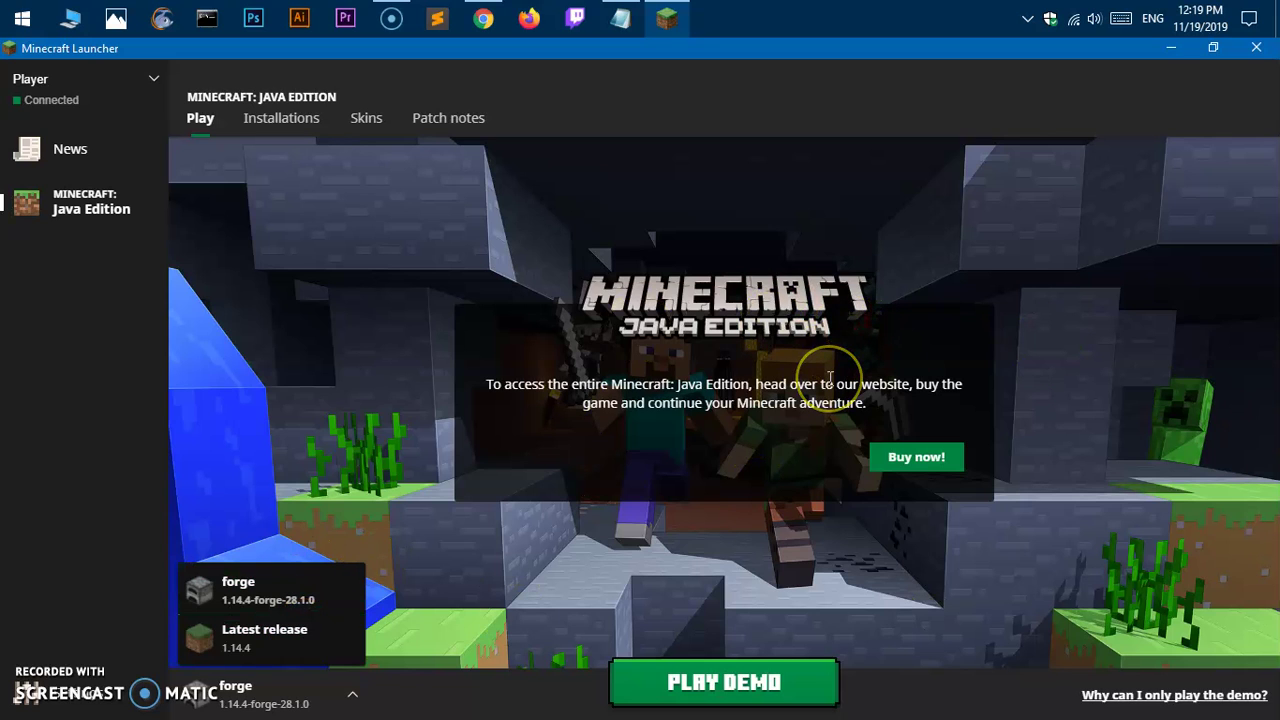
click(283, 596)
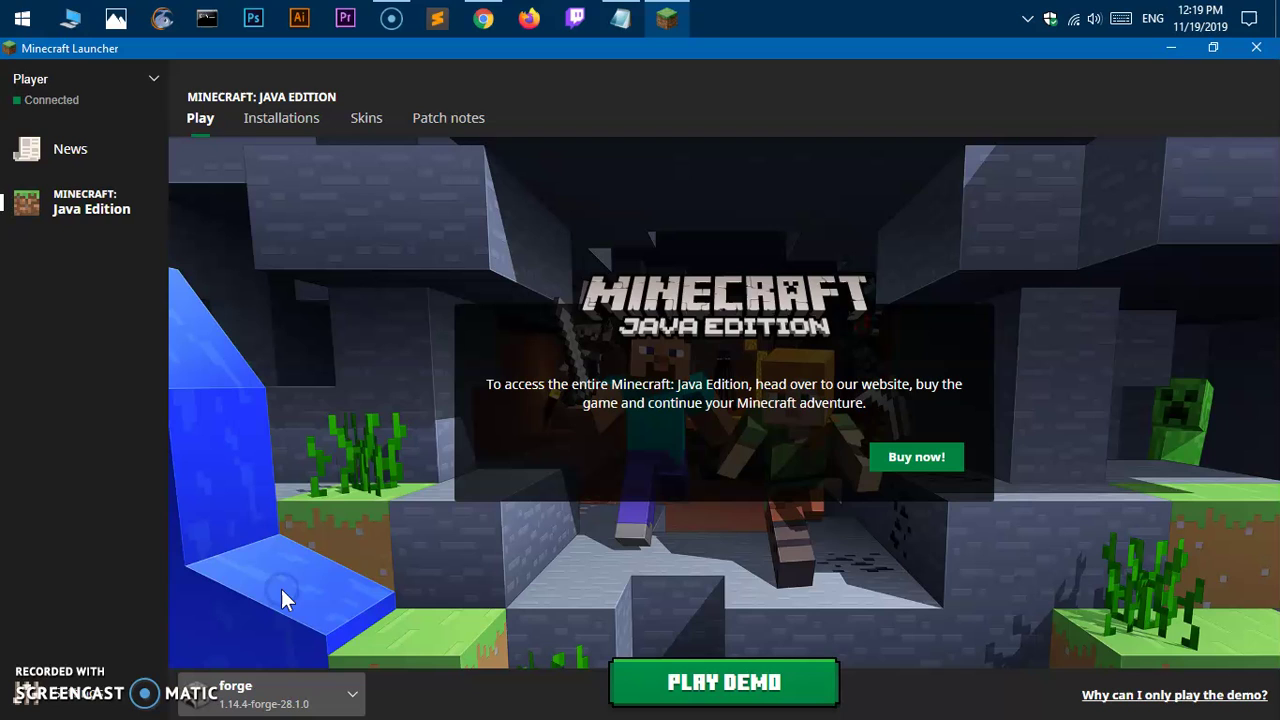
click(731, 678)
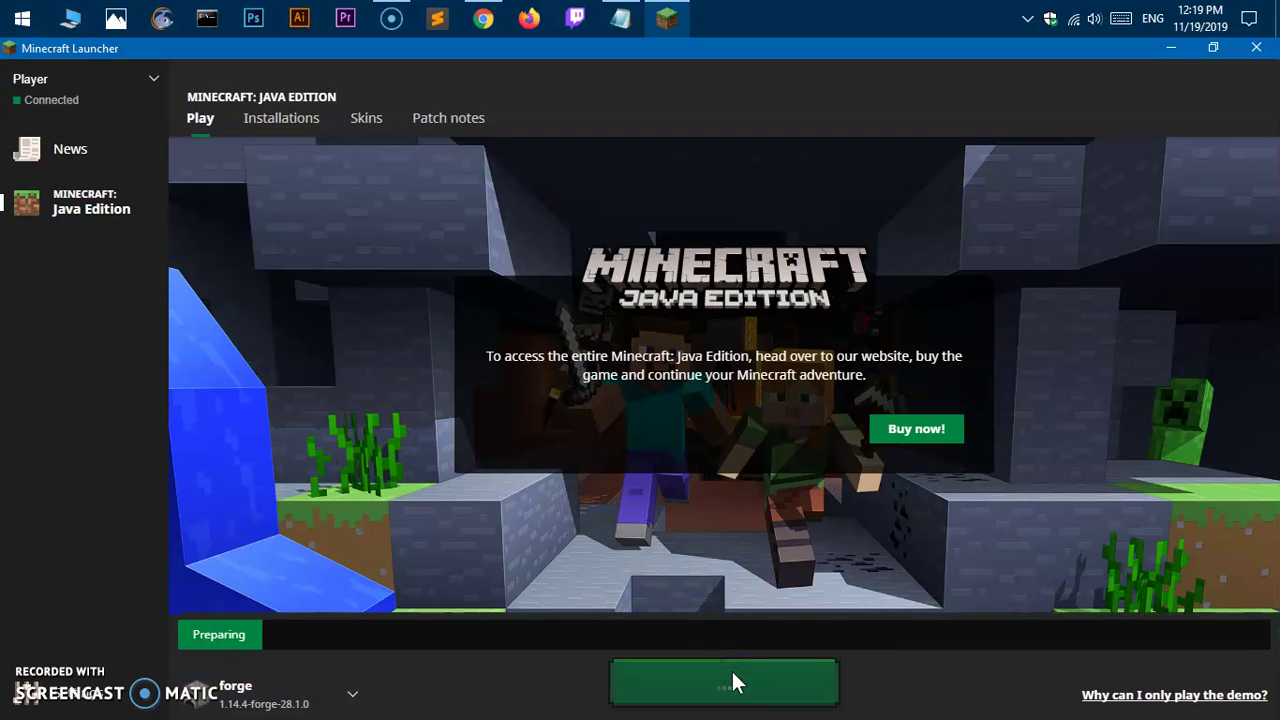
click(731, 680)
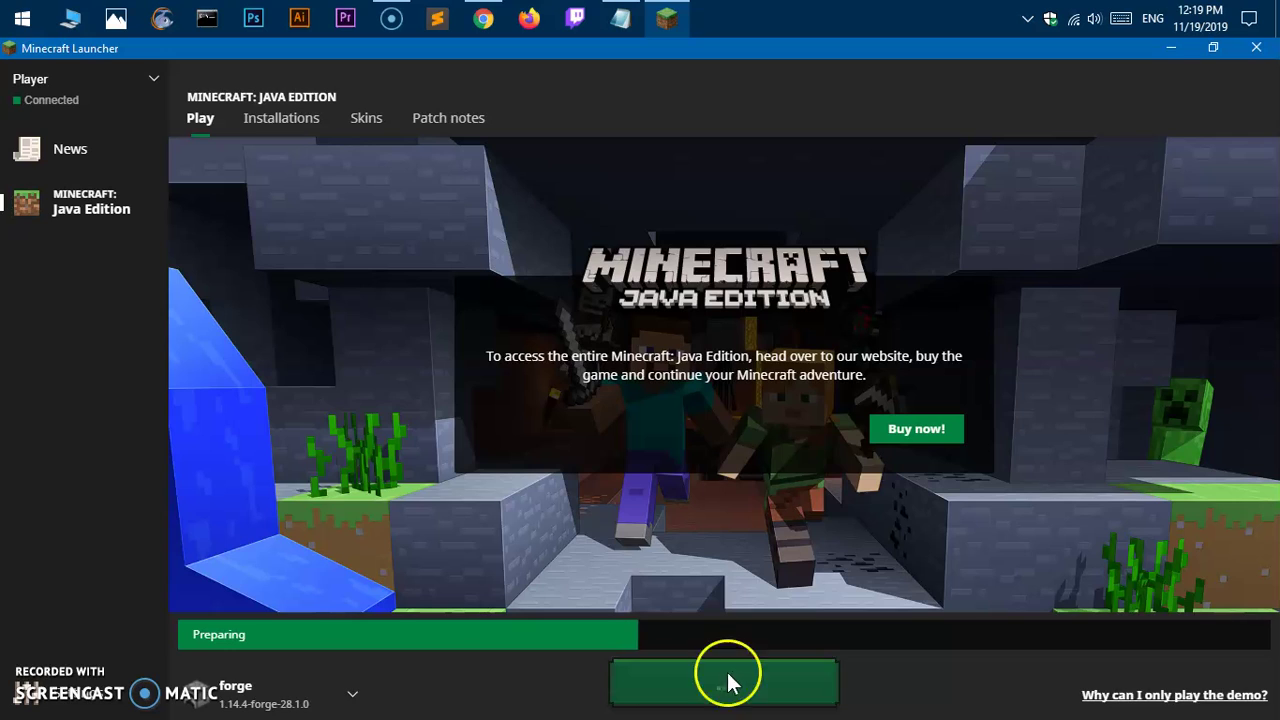
click(348, 696)
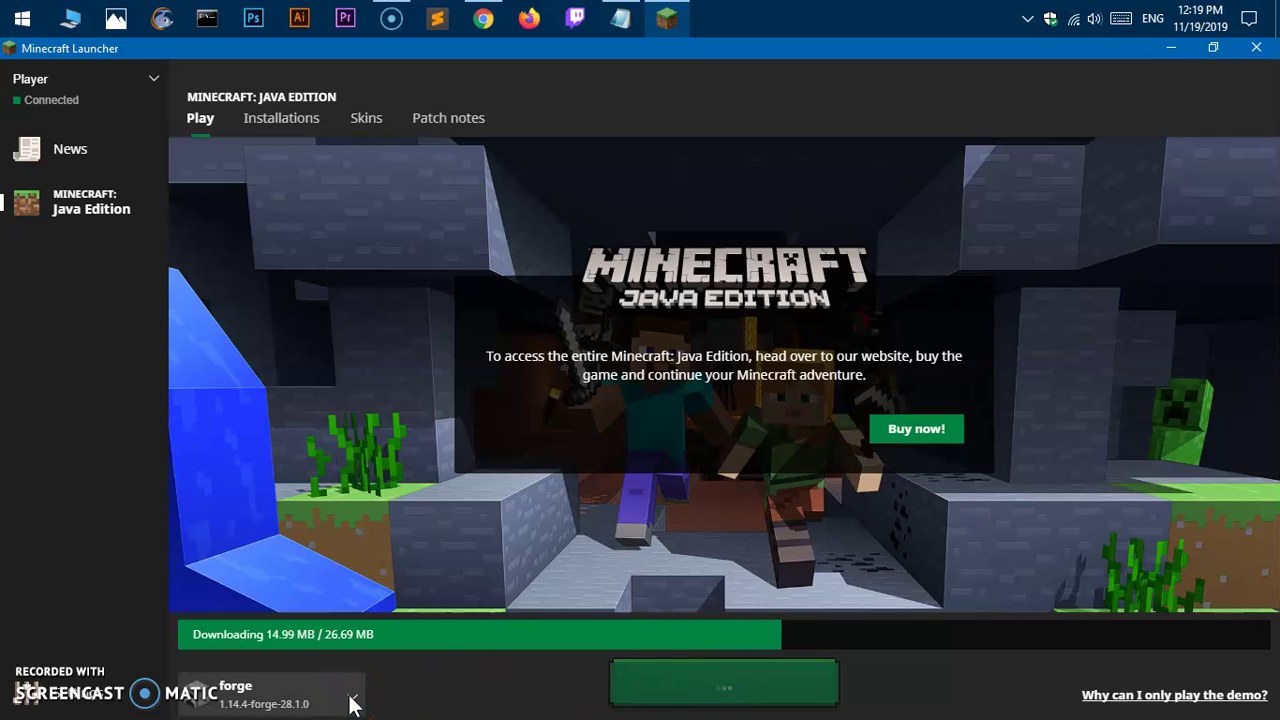
click(222, 648)
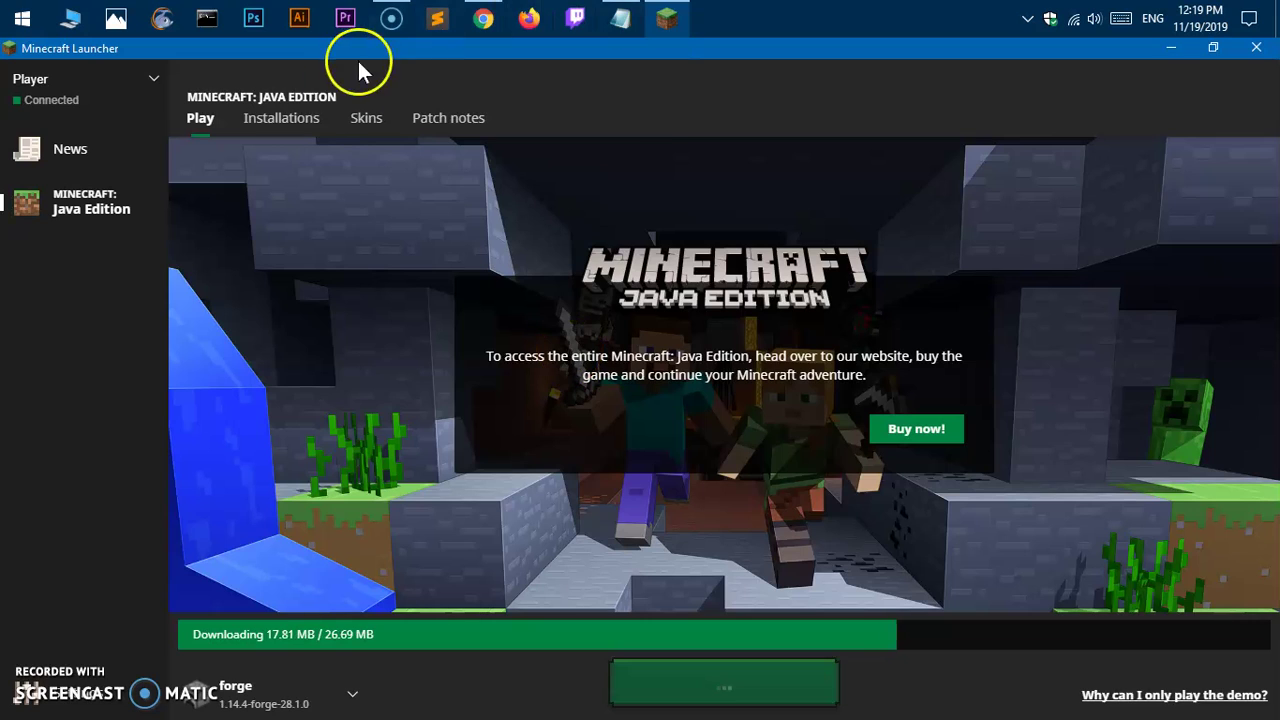
click(310, 122)
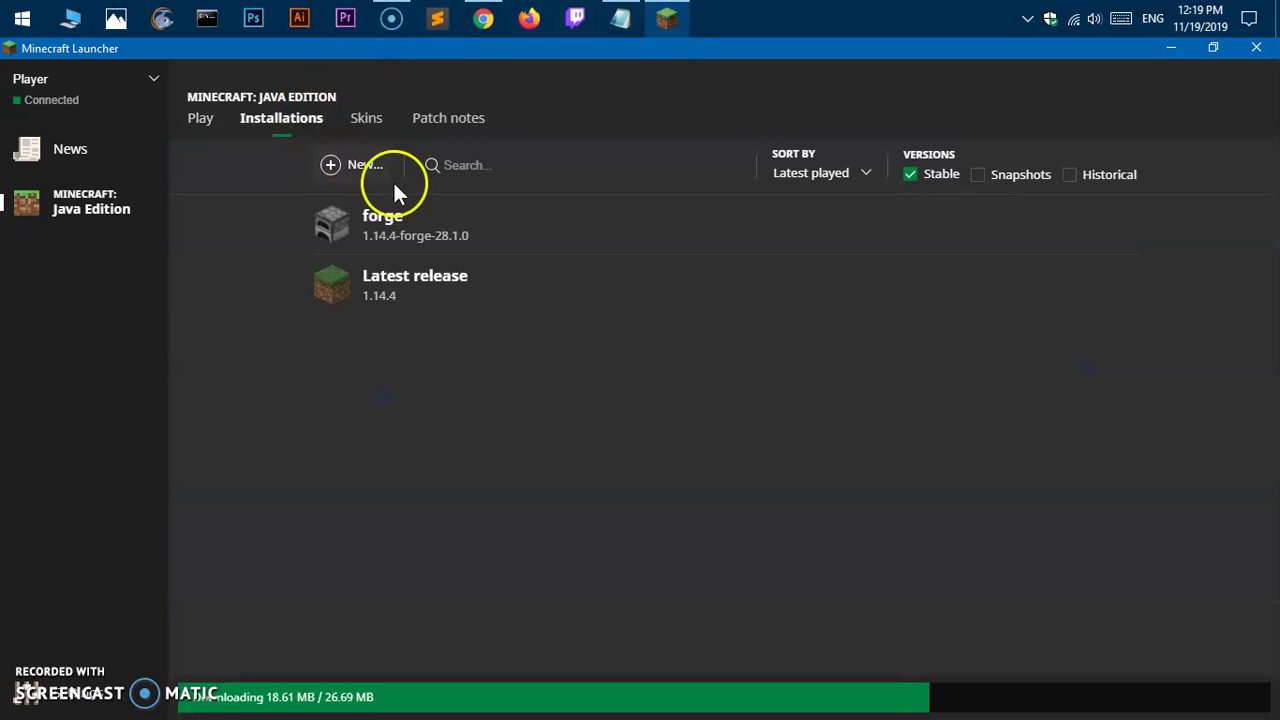
Play the forge installation from the list, cancelling the 'Game already running' second instance
click(1080, 230)
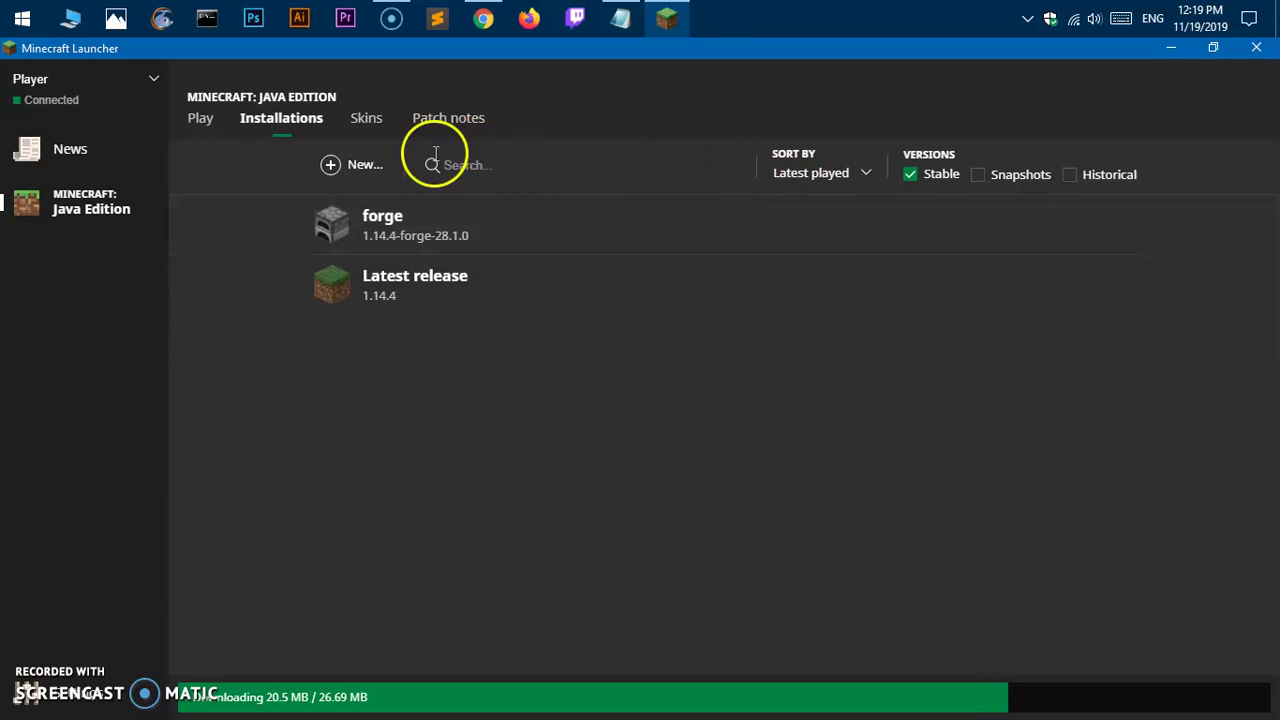
click(1057, 221)
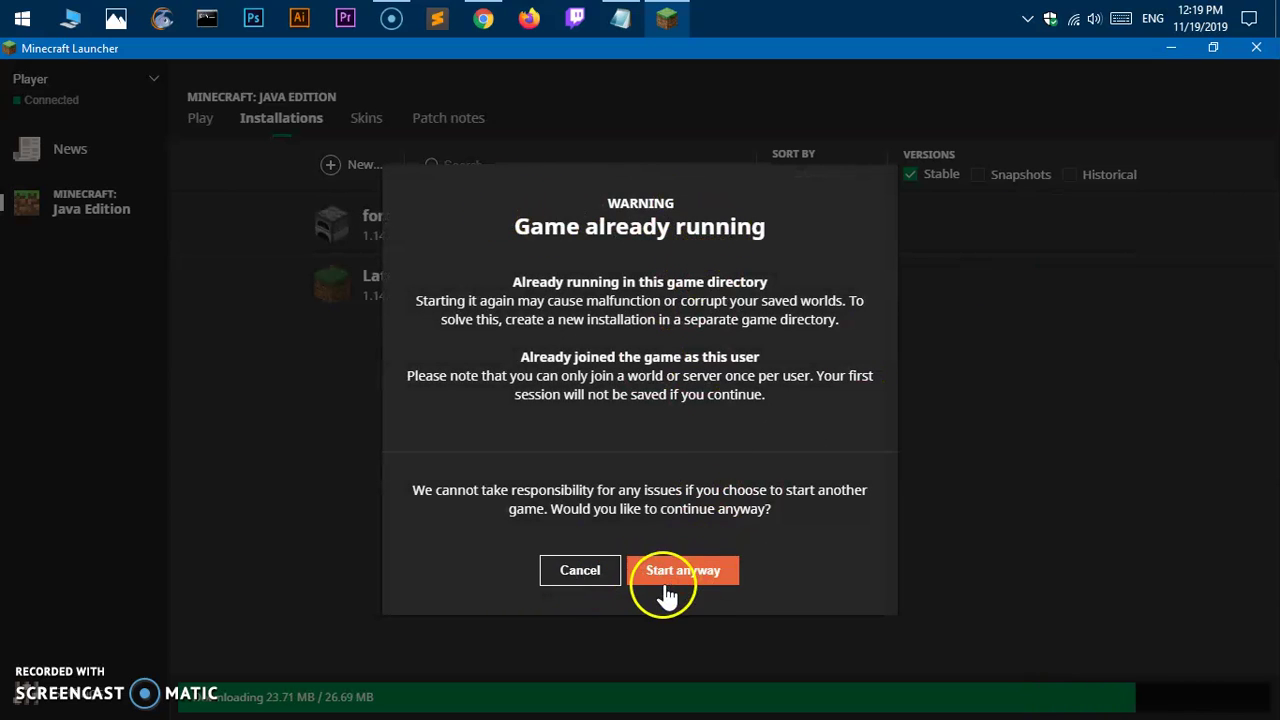
click(580, 570)
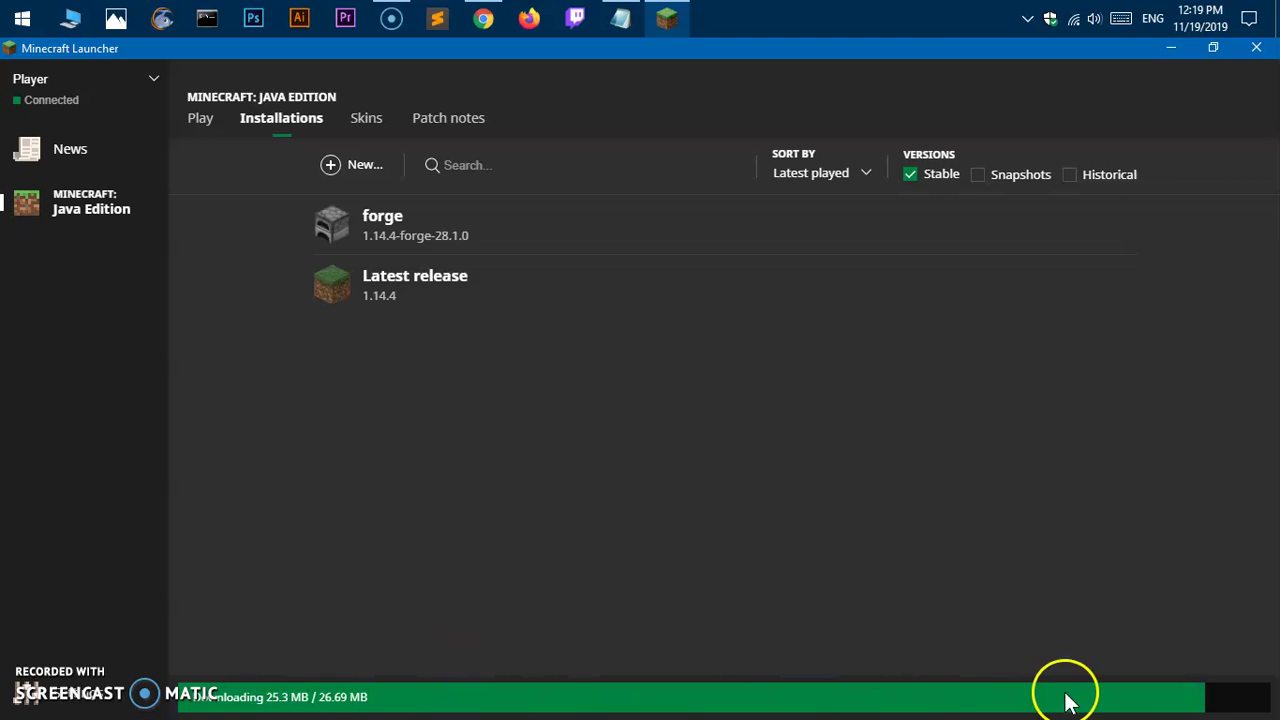